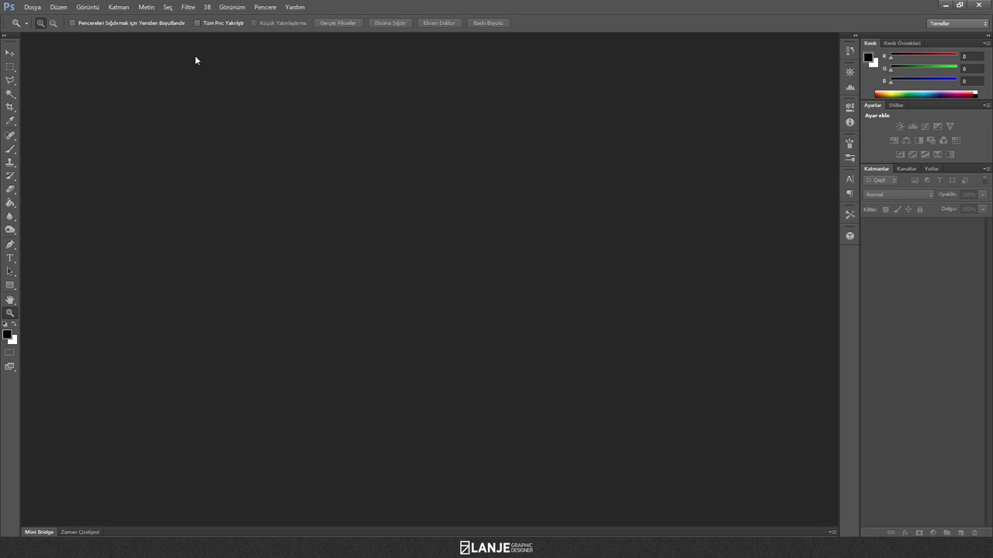
- Open the portrait image örnek model.jpg
{"action": "left_click", "coordinate": [33, 10]}
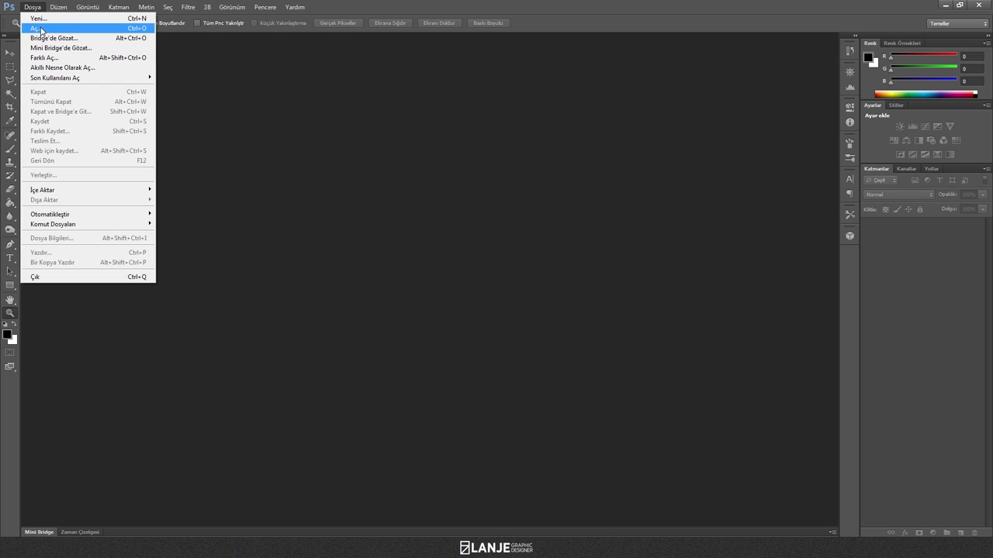
{"action": "left_click", "coordinate": [46, 28]}
{"action": "scroll", "coordinate": [617, 177], "scroll_direction": "down", "scroll_amount": 2}
{"action": "scroll", "coordinate": [617, 177], "scroll_direction": "down", "scroll_amount": 1}
{"action": "left_click", "coordinate": [497, 376]}
{"action": "type", "text": "öe"}
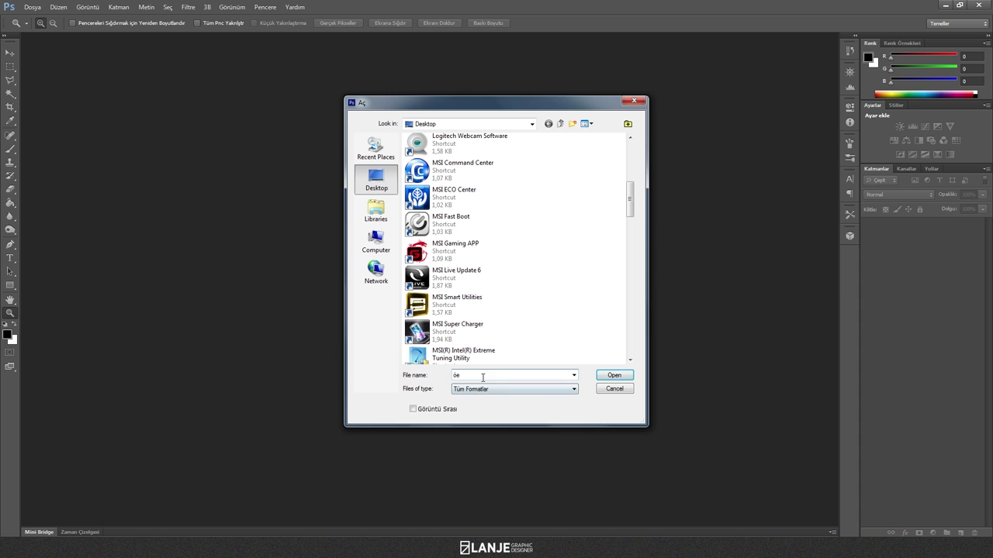
{"action": "key", "text": "BackSpace"}
{"action": "left_click", "coordinate": [614, 375]}
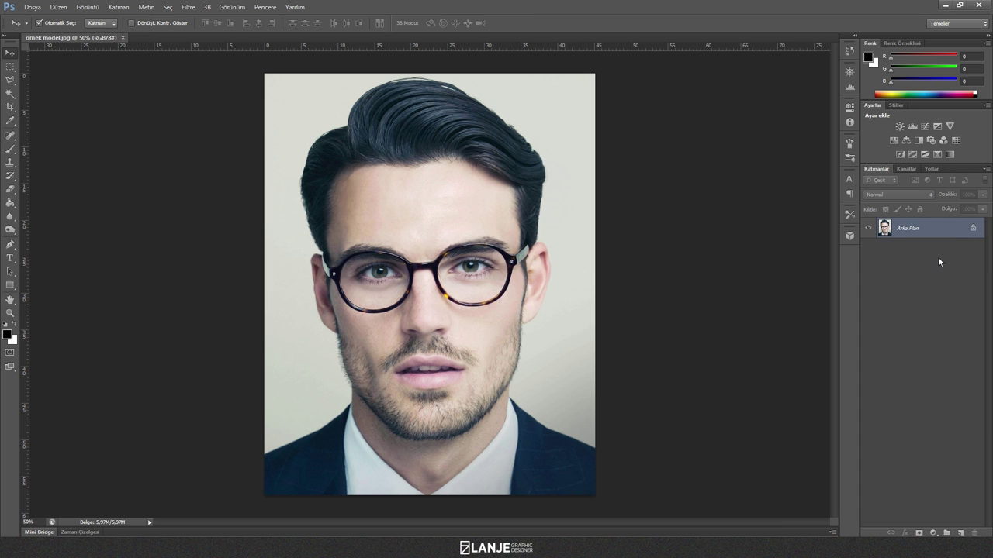
- Convert the locked Background into the editable layer Katman 0
{"action": "double_click", "coordinate": [935, 231]}
{"action": "left_click", "coordinate": [596, 172]}
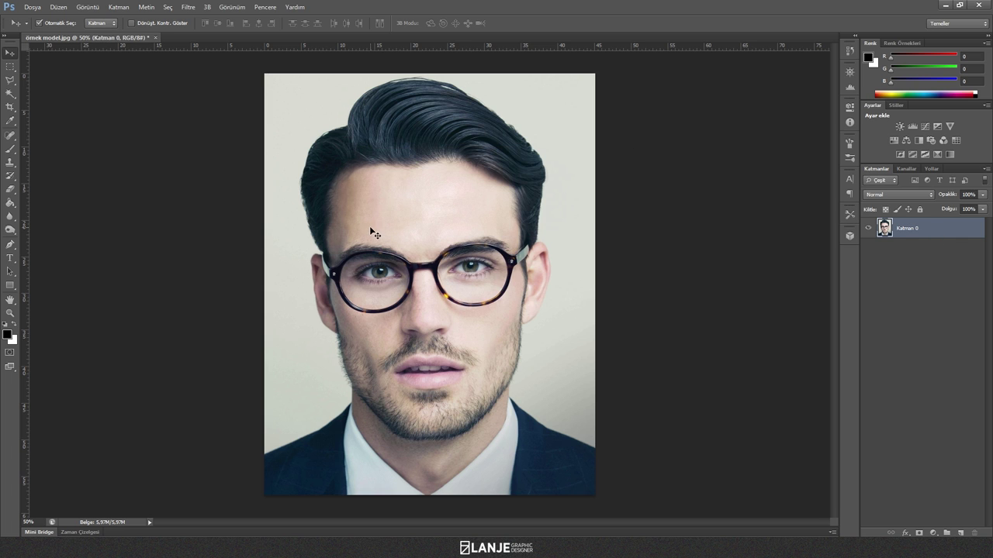
{"action": "left_click", "coordinate": [12, 81]}
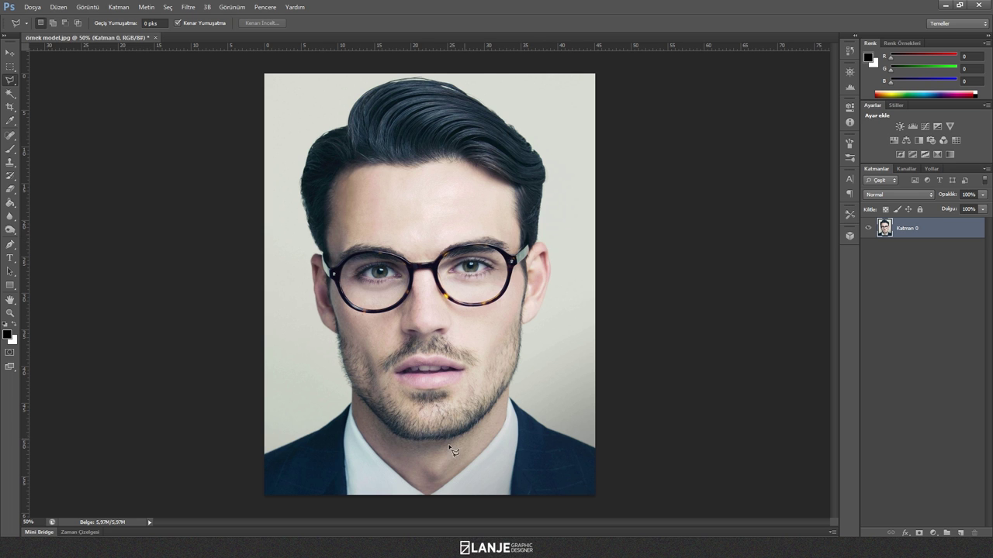
- Trace a closed lasso outline around the man's hair, face and beard, excluding the suit
{"action": "scroll", "coordinate": [520, 304], "scroll_direction": "up", "scroll_amount": 3}
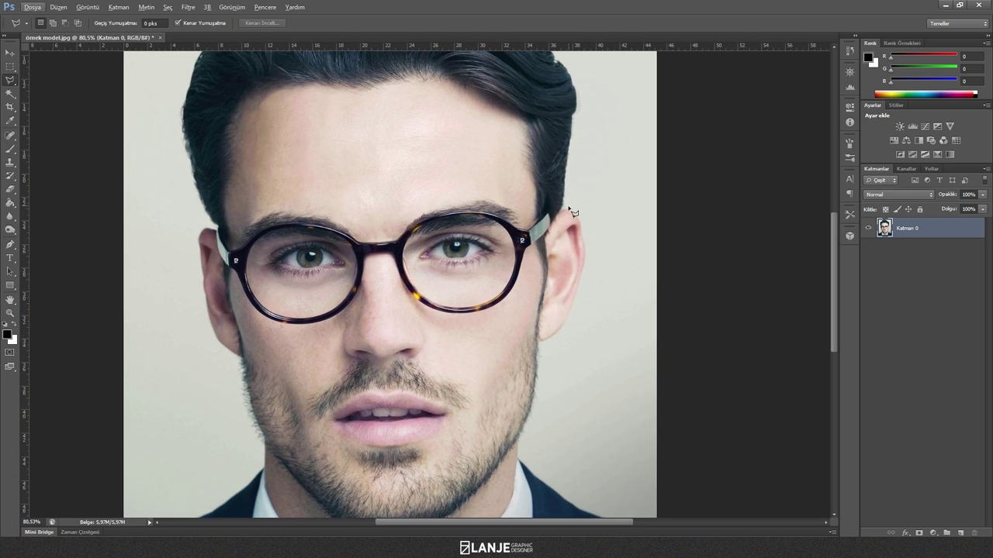
{"action": "left_click_drag", "start_coordinate": [566, 206], "coordinate": [580, 81]}
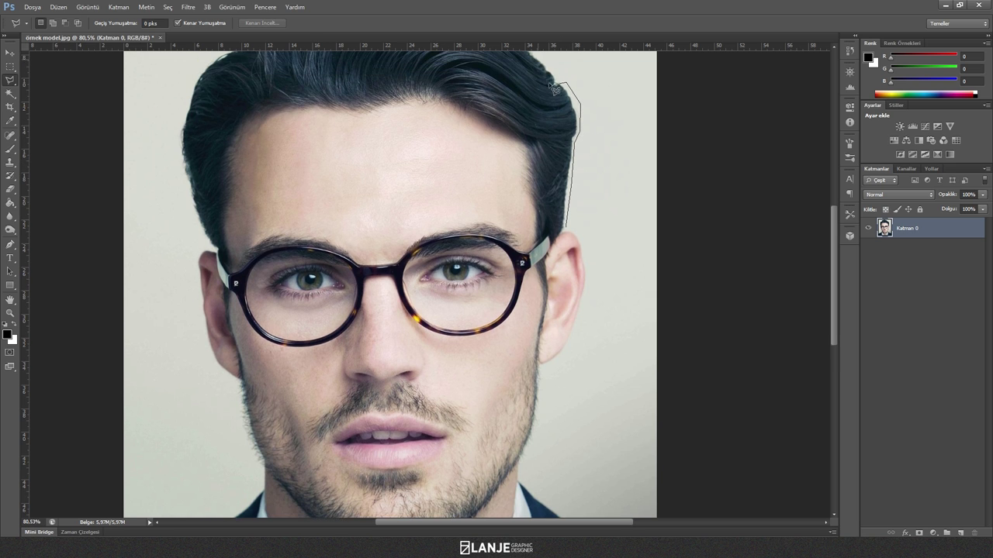
{"action": "mouse_move", "coordinate": [543, 173]}
{"action": "left_mouse_down"}
{"action": "mouse_move", "coordinate": [439, 102]}
{"action": "mouse_move", "coordinate": [384, 94]}
{"action": "mouse_move", "coordinate": [280, 109]}
{"action": "mouse_move", "coordinate": [254, 167]}
{"action": "mouse_move", "coordinate": [214, 183]}
{"action": "mouse_move", "coordinate": [170, 252]}
{"action": "mouse_move", "coordinate": [172, 292]}
{"action": "mouse_move", "coordinate": [208, 385]}
{"action": "mouse_move", "coordinate": [197, 422]}
{"action": "mouse_move", "coordinate": [222, 515]}
{"action": "mouse_move", "coordinate": [247, 400]}
{"action": "left_mouse_up"}
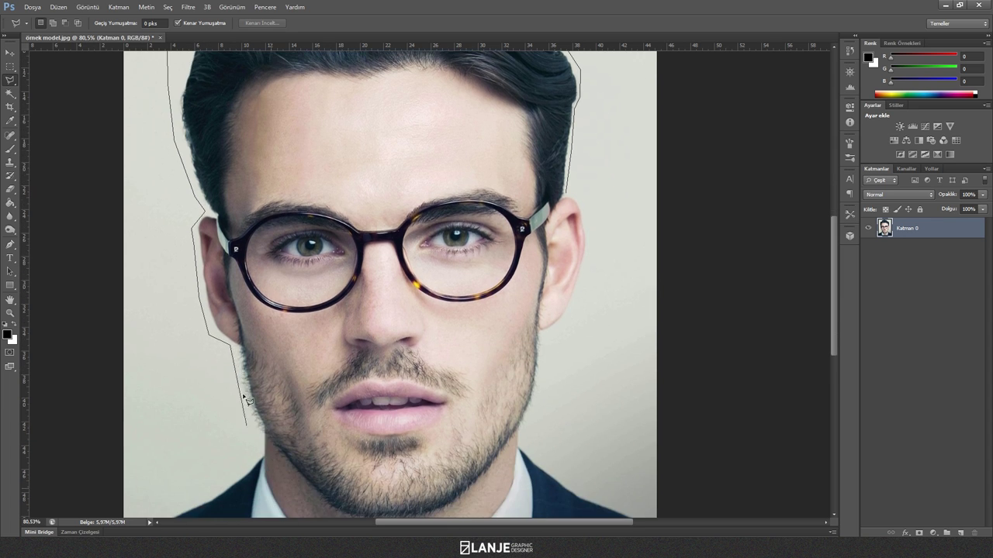
{"action": "left_click_drag", "start_coordinate": [246, 400], "coordinate": [270, 443]}
{"action": "left_click_drag", "start_coordinate": [326, 512], "coordinate": [339, 460]}
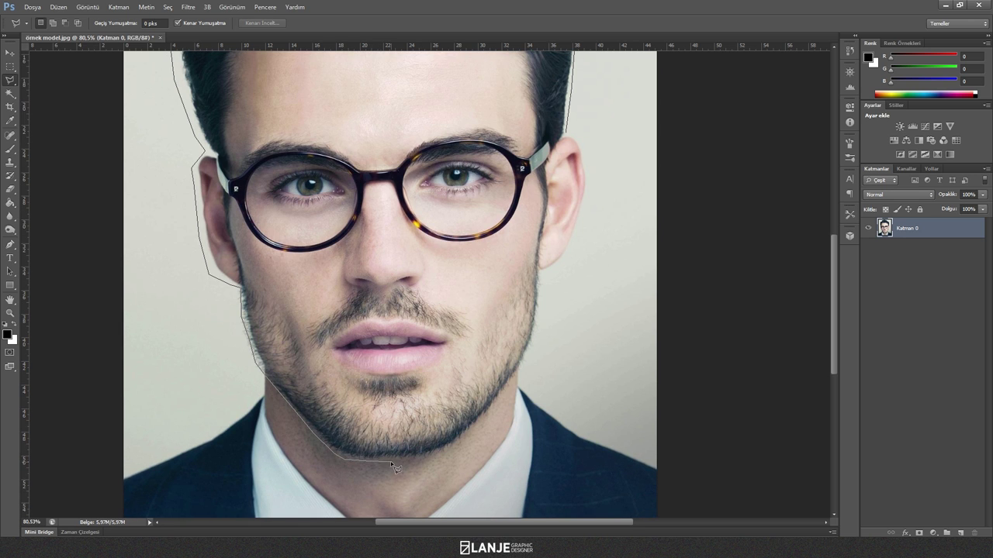
{"action": "left_click_drag", "start_coordinate": [391, 463], "coordinate": [479, 431]}
{"action": "mouse_move", "coordinate": [524, 363]}
{"action": "left_mouse_down"}
{"action": "mouse_move", "coordinate": [540, 286]}
{"action": "mouse_move", "coordinate": [574, 259]}
{"action": "mouse_move", "coordinate": [593, 180]}
{"action": "left_mouse_up"}
{"action": "left_click_drag", "start_coordinate": [571, 137], "coordinate": [572, 117]}
{"action": "scroll", "coordinate": [461, 262], "scroll_direction": "down", "scroll_amount": 5}
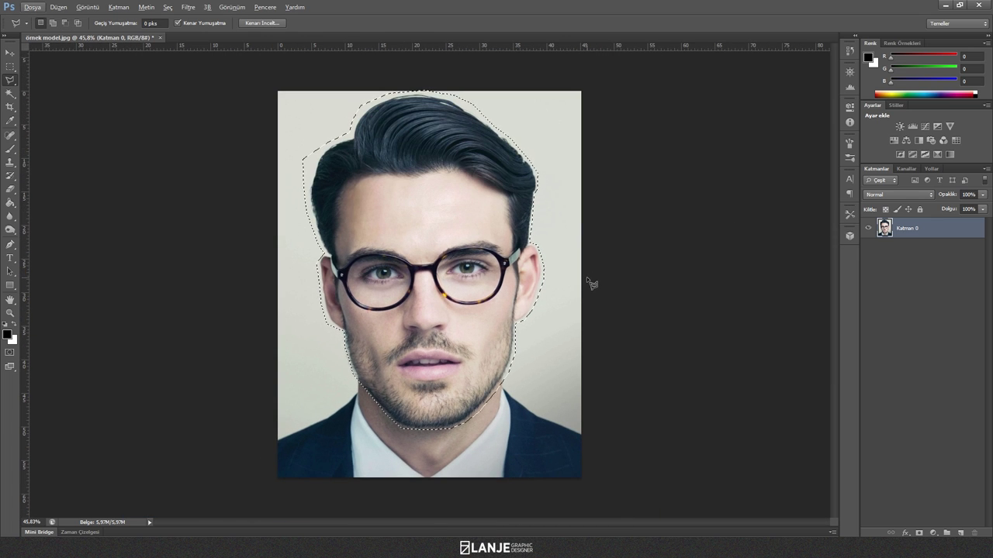
- Copy the head onto Katman 1, hide Katman 0, and apply Threshold at level 113
{"action": "key", "text": "ctrl+shift+alt+n"}
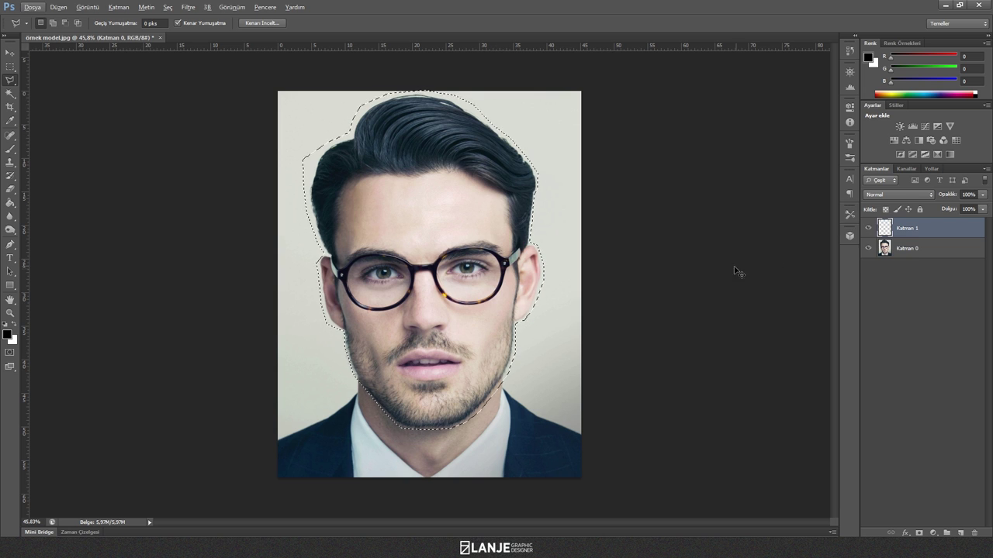
{"action": "left_click", "coordinate": [868, 248]}
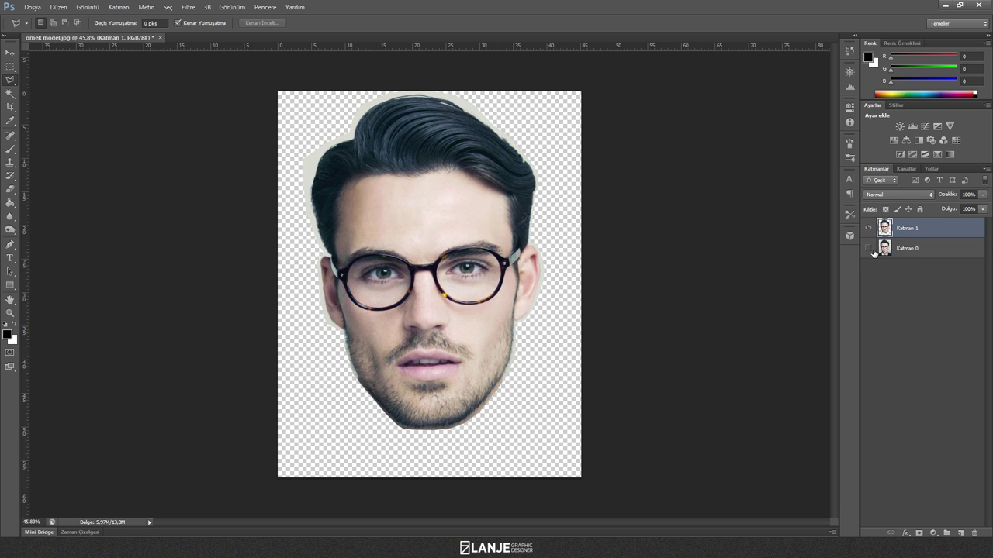
{"action": "left_click", "coordinate": [87, 7]}
{"action": "mouse_move", "coordinate": [99, 34]}
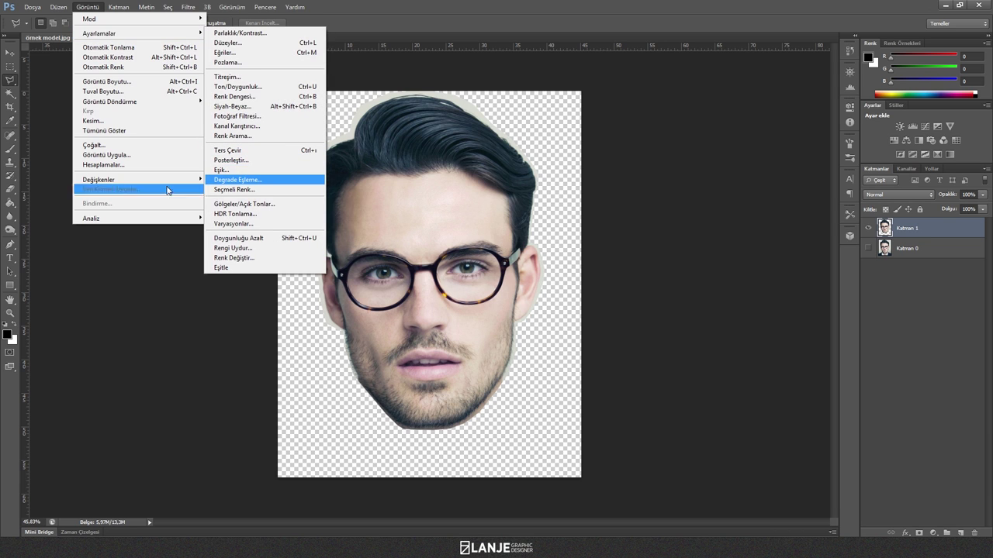
{"action": "left_click", "coordinate": [241, 173]}
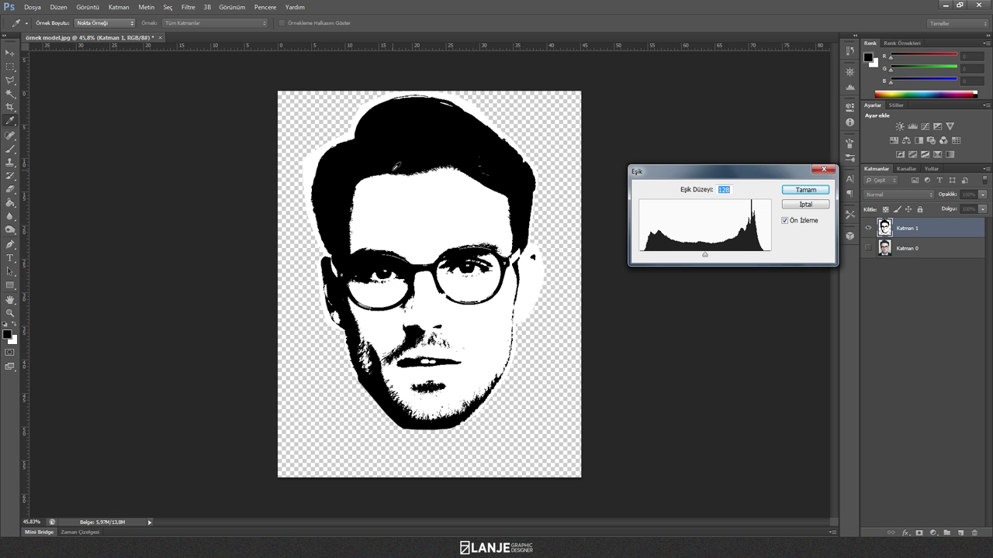
{"action": "left_click_drag", "start_coordinate": [700, 256], "coordinate": [700, 259]}
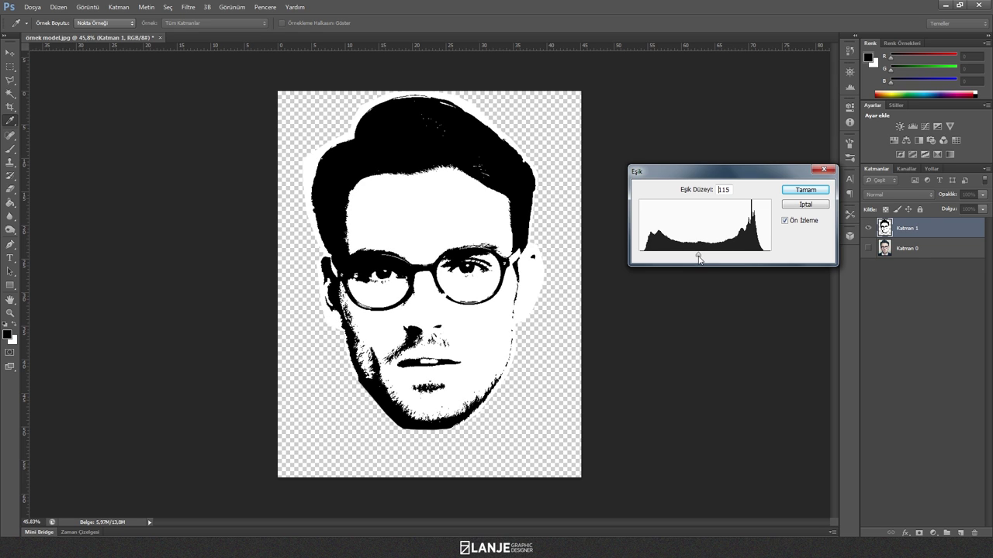
{"action": "left_click_drag", "start_coordinate": [700, 259], "coordinate": [697, 259]}
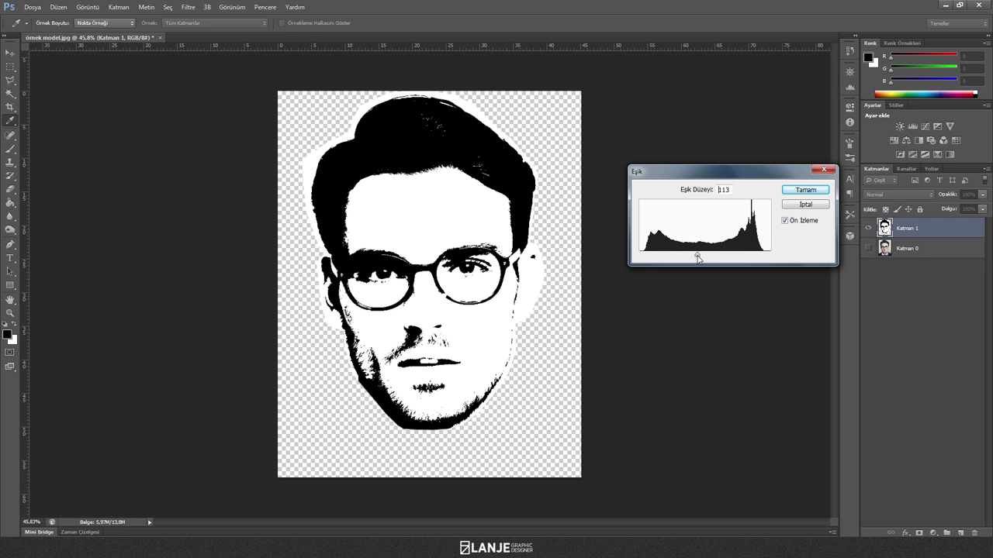
{"action": "left_click", "coordinate": [805, 189]}
{"action": "key", "text": "l"}
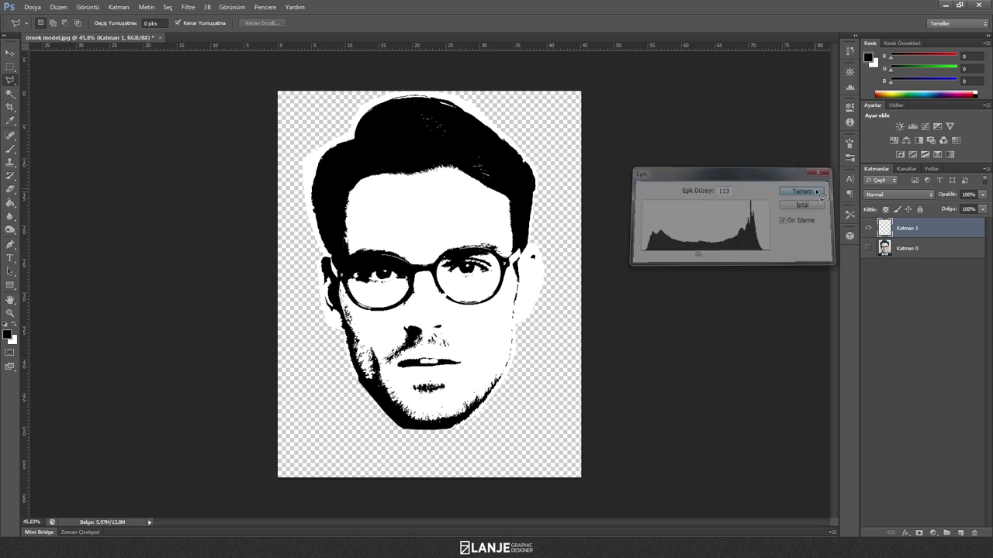
{"action": "left_click", "coordinate": [32, 7]}
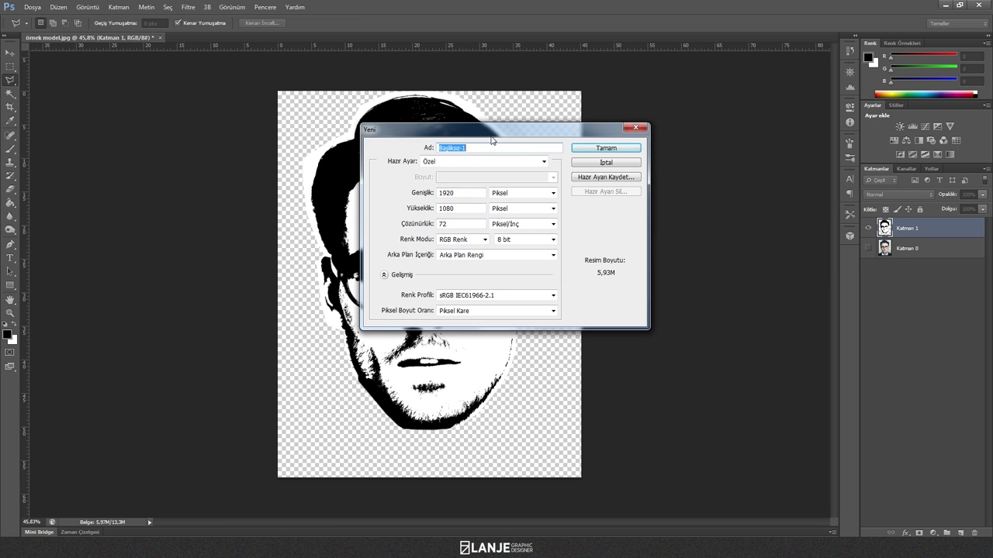
- Create a white 1920×1080 px, 72 ppi RGB document named Başlıksız-1
{"action": "left_click", "coordinate": [468, 253]}
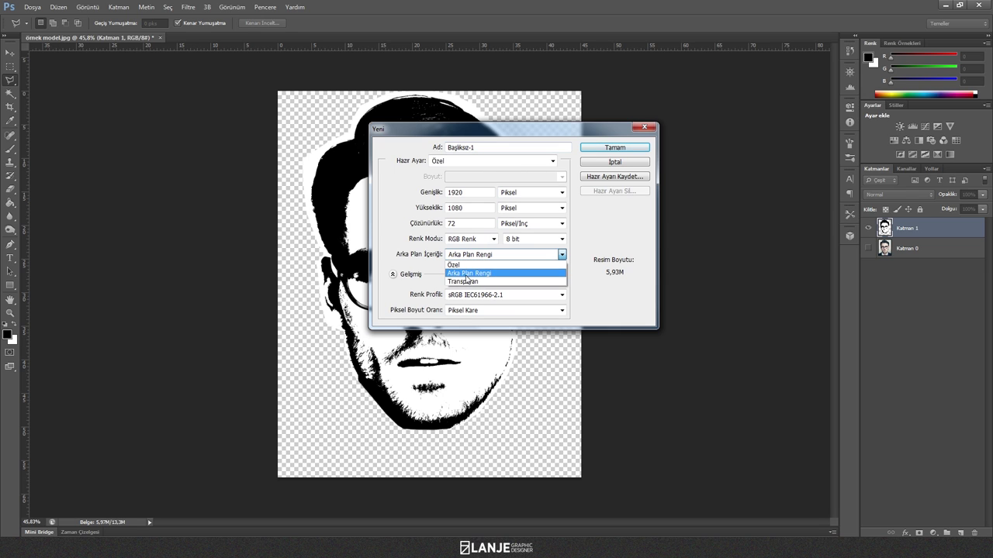
{"action": "left_click", "coordinate": [496, 273]}
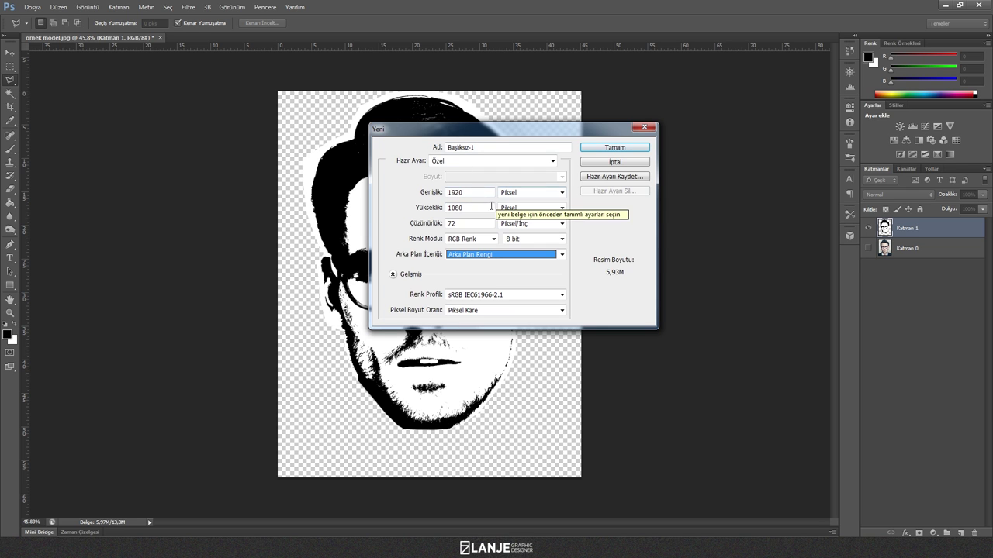
{"action": "left_click", "coordinate": [615, 148]}
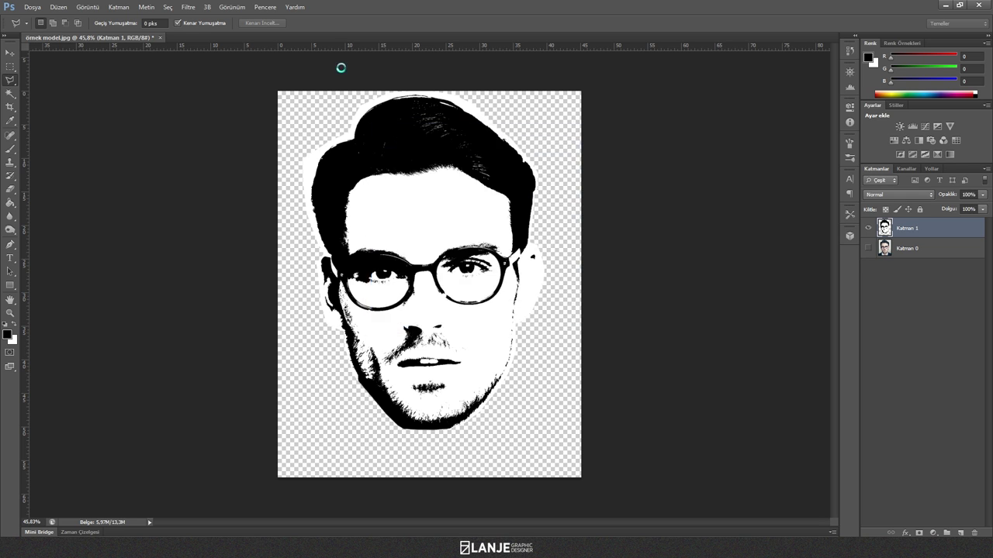
{"action": "left_click", "coordinate": [60, 37]}
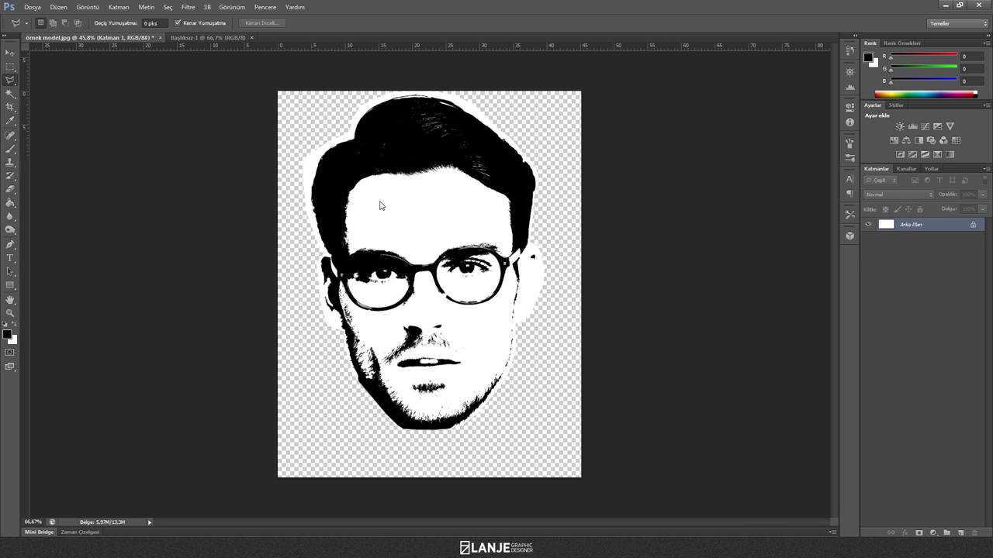
- Select the stencil head's black areas with Color Range at fuzziness 200
{"action": "left_click", "coordinate": [168, 7]}
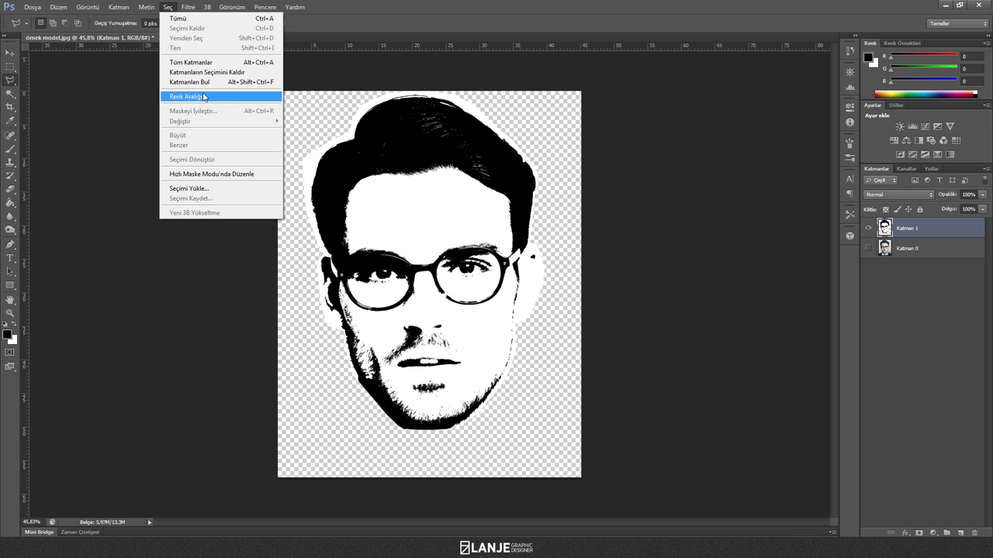
{"action": "left_click", "coordinate": [198, 100]}
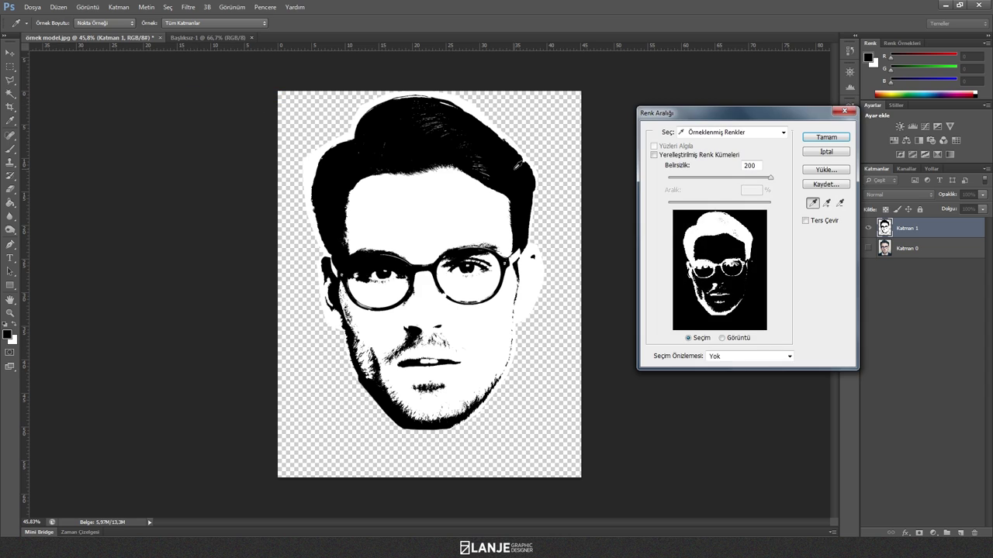
{"action": "left_click", "coordinate": [721, 248]}
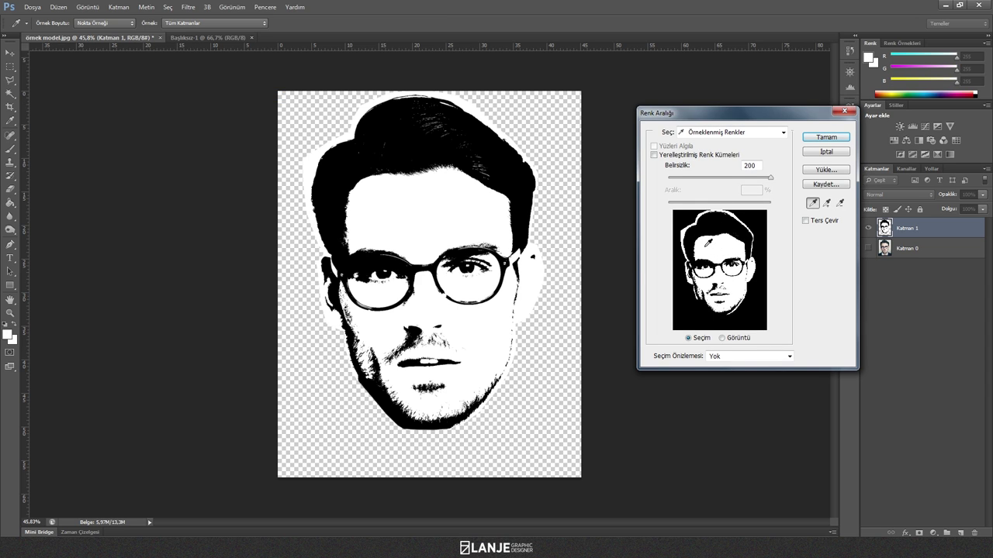
{"action": "left_click", "coordinate": [713, 226]}
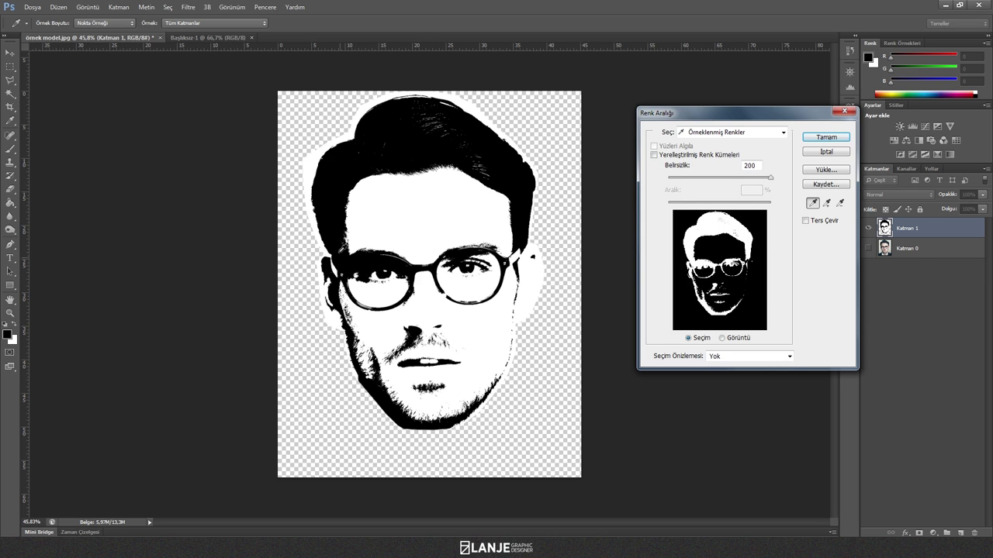
{"action": "left_click", "coordinate": [826, 137]}
{"action": "key", "text": "l"}
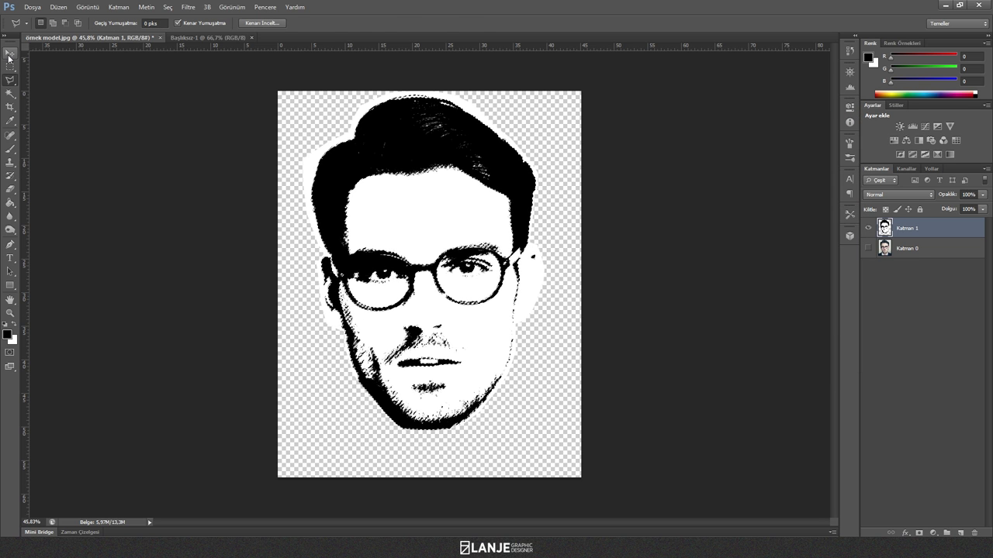
{"action": "left_click", "coordinate": [9, 54]}
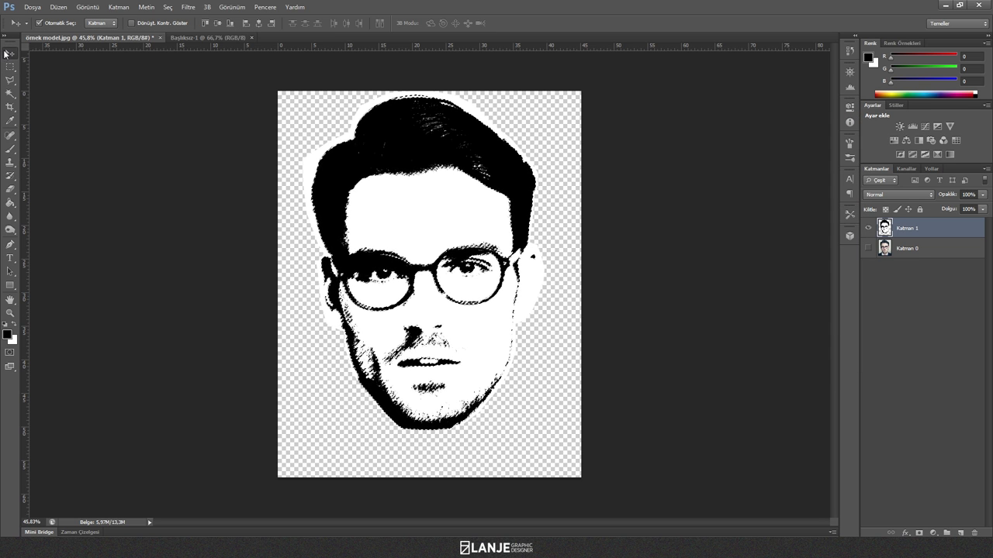
- Move the selected head into Başlıksız-1 and scale it down with Free Transform
{"action": "left_click_drag", "start_coordinate": [404, 154], "coordinate": [411, 190]}
{"action": "scroll", "coordinate": [426, 218], "scroll_direction": "down", "scroll_amount": 3}
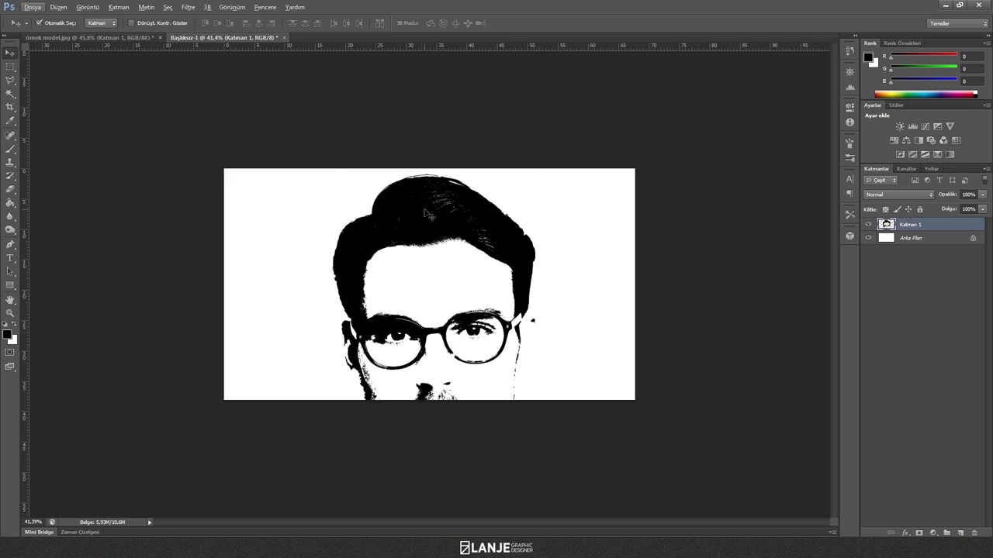
{"action": "key", "text": "ctrl+t"}
{"action": "mouse_move", "coordinate": [327, 172]}
{"action": "left_mouse_down"}
{"action": "mouse_move", "coordinate": [353, 178]}
{"action": "mouse_move", "coordinate": [324, 228]}
{"action": "mouse_move", "coordinate": [427, 188]}
{"action": "mouse_move", "coordinate": [417, 289]}
{"action": "mouse_move", "coordinate": [287, 203]}
{"action": "mouse_move", "coordinate": [485, 246]}
{"action": "mouse_move", "coordinate": [387, 156]}
{"action": "mouse_move", "coordinate": [465, 243]}
{"action": "mouse_move", "coordinate": [423, 246]}
{"action": "mouse_move", "coordinate": [444, 260]}
{"action": "mouse_move", "coordinate": [434, 253]}
{"action": "mouse_move", "coordinate": [350, 346]}
{"action": "mouse_move", "coordinate": [507, 282]}
{"action": "mouse_move", "coordinate": [489, 266]}
{"action": "mouse_move", "coordinate": [310, 212]}
{"action": "mouse_move", "coordinate": [356, 208]}
{"action": "mouse_move", "coordinate": [388, 224]}
{"action": "mouse_move", "coordinate": [354, 222]}
{"action": "mouse_move", "coordinate": [359, 238]}
{"action": "mouse_move", "coordinate": [348, 206]}
{"action": "mouse_move", "coordinate": [350, 224]}
{"action": "mouse_move", "coordinate": [393, 263]}
{"action": "mouse_move", "coordinate": [318, 194]}
{"action": "mouse_move", "coordinate": [408, 284]}
{"action": "mouse_move", "coordinate": [366, 197]}
{"action": "mouse_move", "coordinate": [396, 241]}
{"action": "mouse_move", "coordinate": [419, 237]}
{"action": "left_mouse_up"}
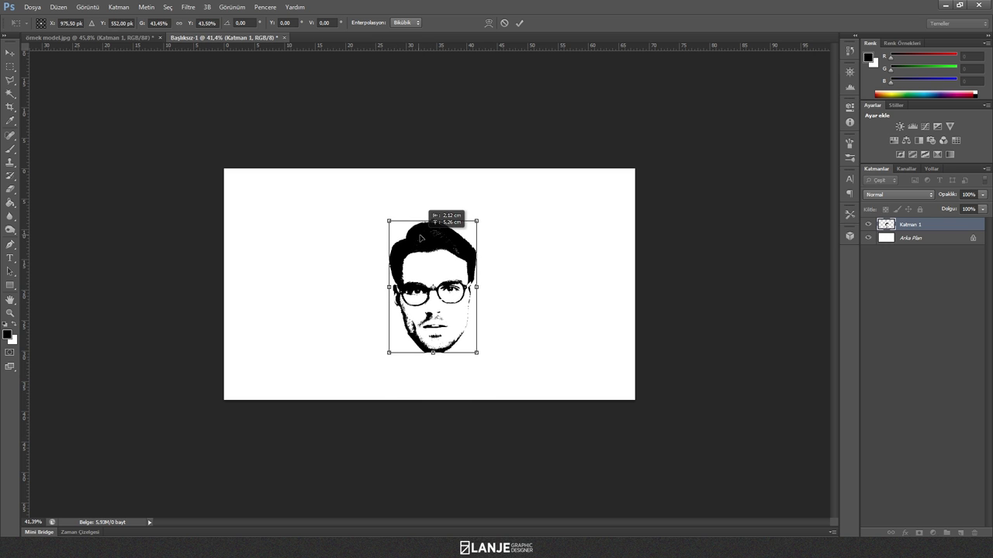
{"action": "key", "text": "Return"}
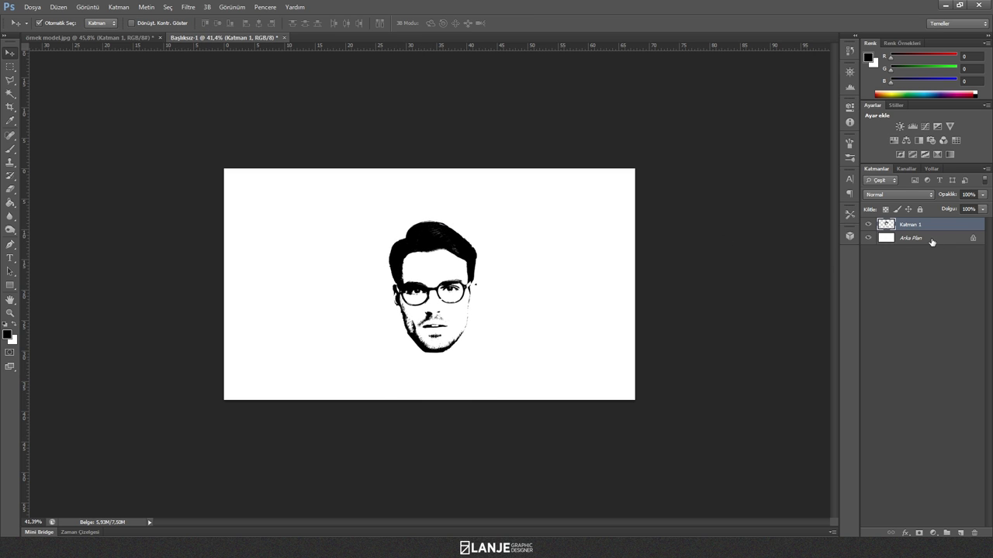
- Centre the head horizontally and vertically on the white canvas
{"action": "left_click", "coordinate": [930, 239], "text": "shift"}
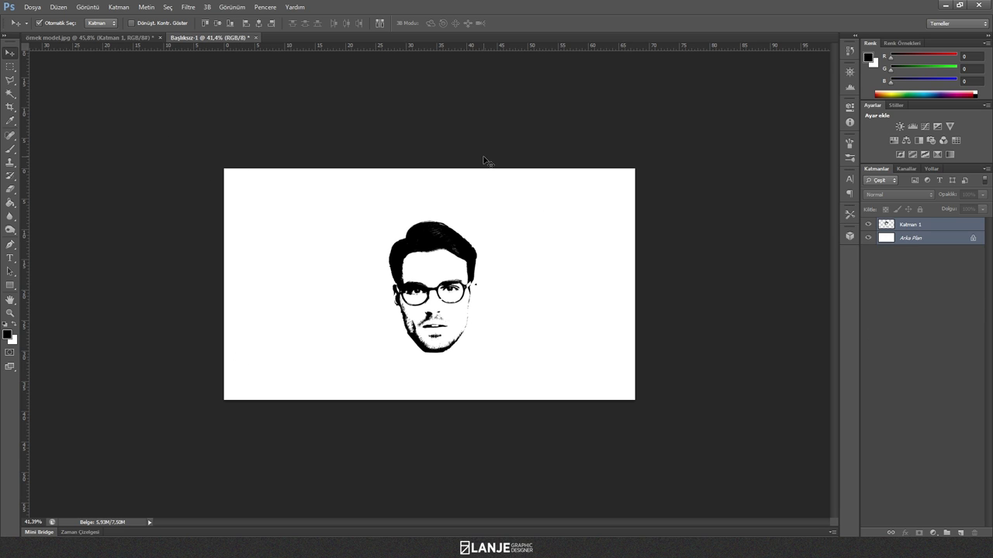
{"action": "left_click", "coordinate": [258, 23]}
{"action": "left_click", "coordinate": [218, 22]}
{"action": "key", "text": "alt"}
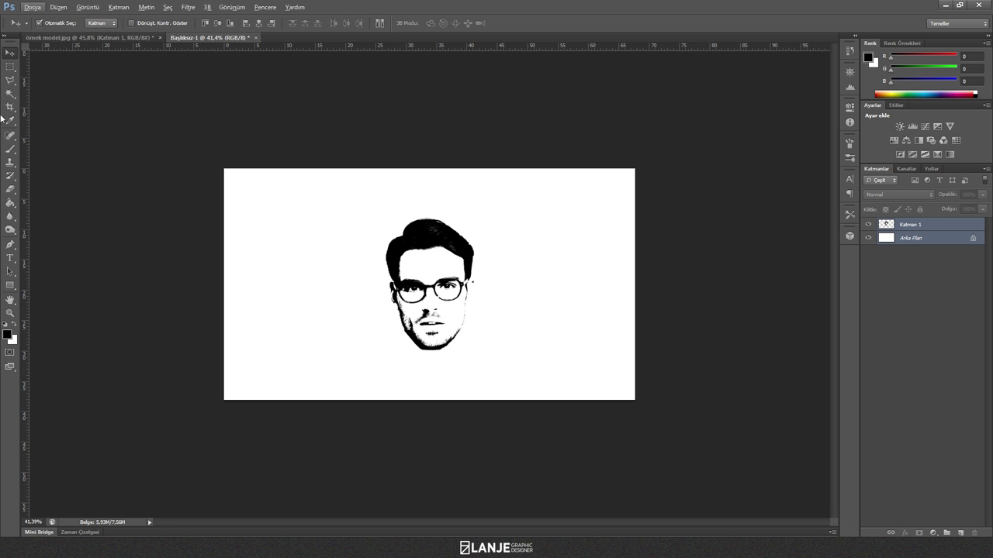
{"action": "left_click", "coordinate": [287, 238]}
{"action": "key", "text": "ctrl+0"}
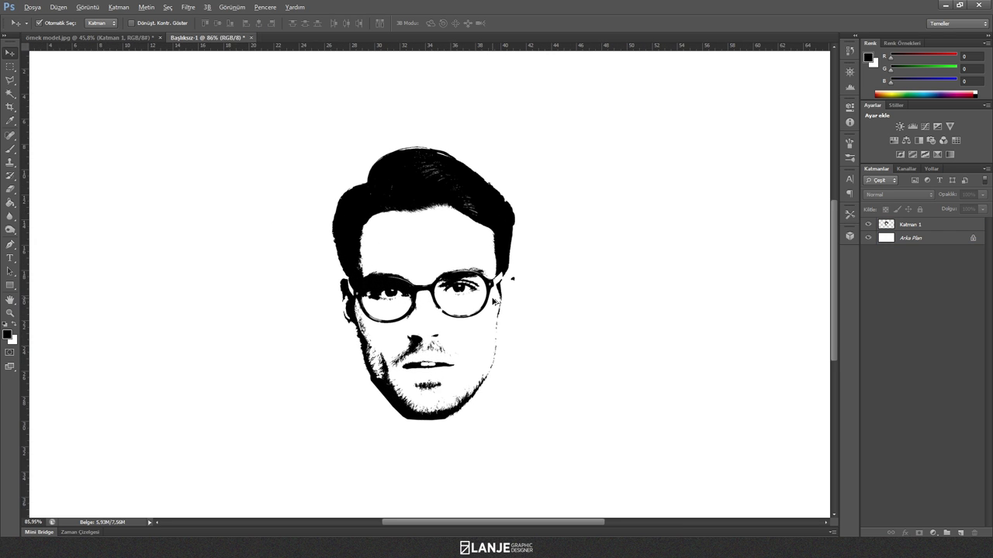
{"action": "scroll", "coordinate": [496, 301], "scroll_direction": "up", "scroll_amount": 2}
{"action": "left_click", "coordinate": [922, 227]}
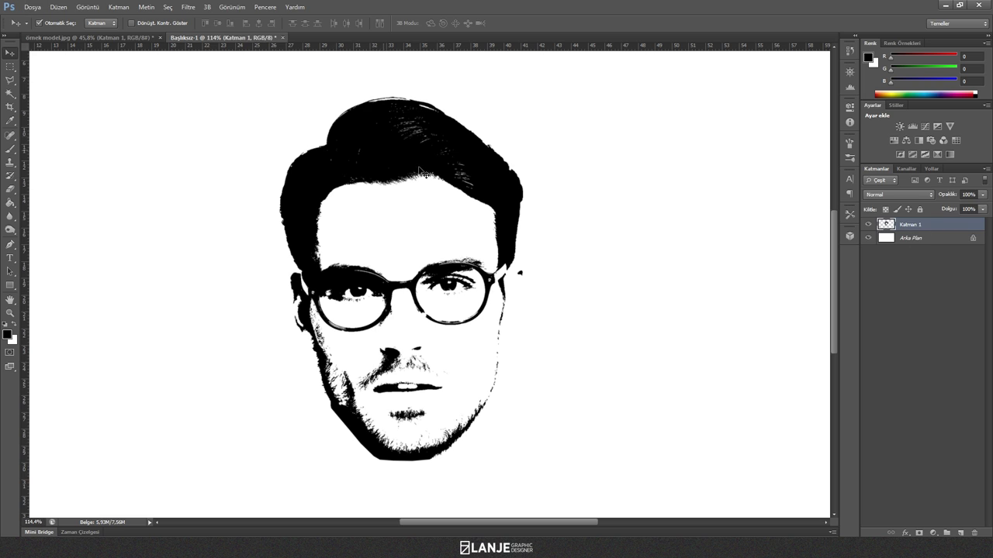
{"action": "scroll", "coordinate": [577, 211], "scroll_direction": "up", "scroll_amount": 1}
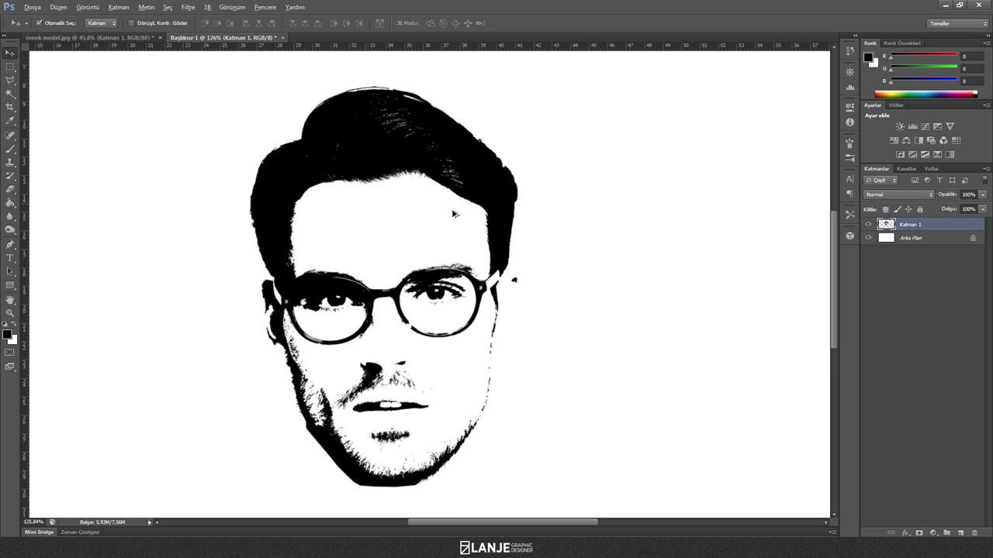
{"action": "left_click", "coordinate": [10, 189]}
{"action": "scroll", "coordinate": [349, 195], "scroll_direction": "up", "scroll_amount": 3}
{"action": "scroll", "coordinate": [350, 195], "scroll_direction": "up", "scroll_amount": 1}
{"action": "left_click", "coordinate": [10, 154]}
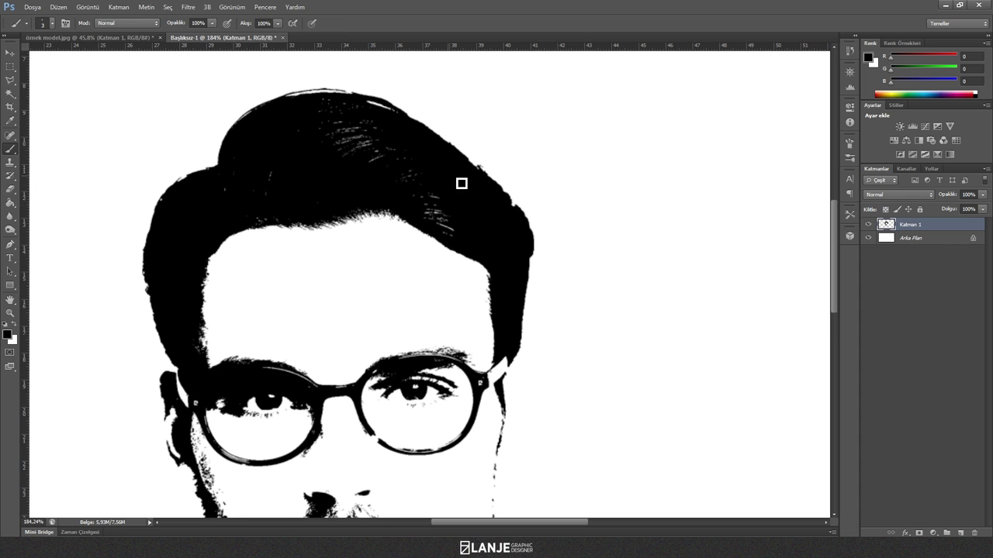
- Paint black over the white specks and hairline gaps in the head's hair
{"action": "right_click", "coordinate": [335, 169]}
{"action": "key", "text": "Return"}
{"action": "left_click_drag", "start_coordinate": [355, 131], "coordinate": [341, 117]}
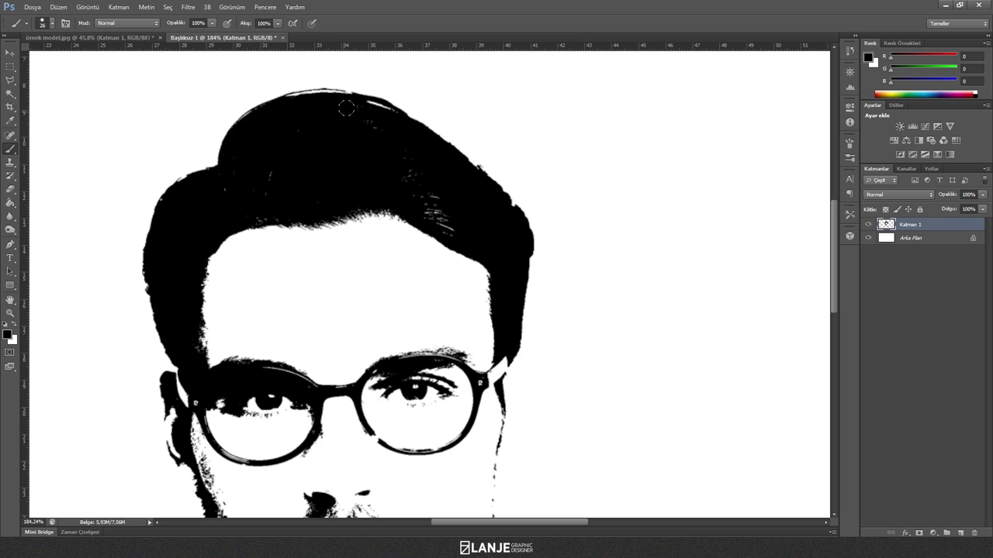
{"action": "left_click_drag", "start_coordinate": [428, 188], "coordinate": [436, 215]}
{"action": "left_click_drag", "start_coordinate": [186, 331], "coordinate": [179, 266]}
{"action": "scroll", "coordinate": [194, 316], "scroll_direction": "down", "scroll_amount": 3}
- Make the black brush smaller for finer touch-ups, then zoom back out
{"action": "right_click", "coordinate": [172, 375]}
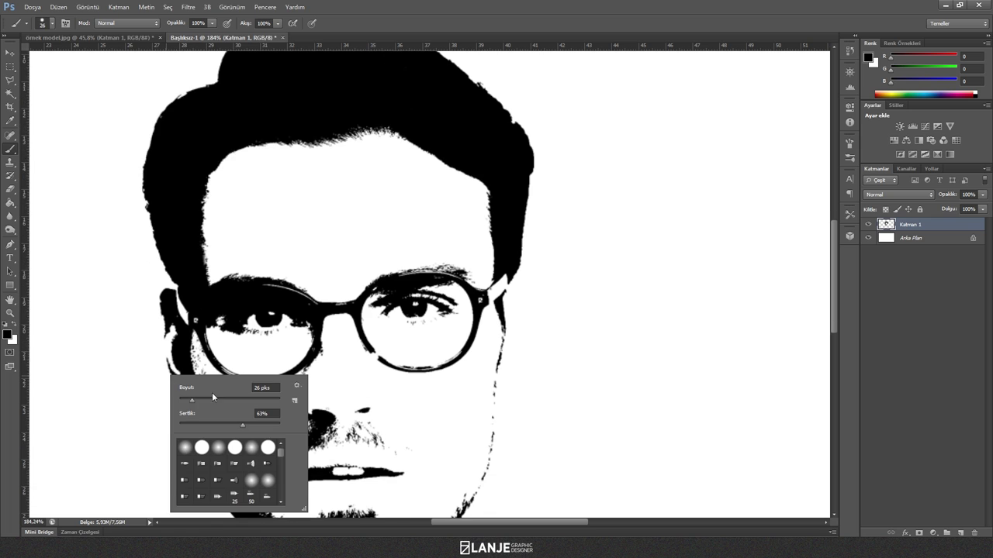
{"action": "left_click_drag", "start_coordinate": [186, 400], "coordinate": [182, 400]}
{"action": "key", "text": "Return"}
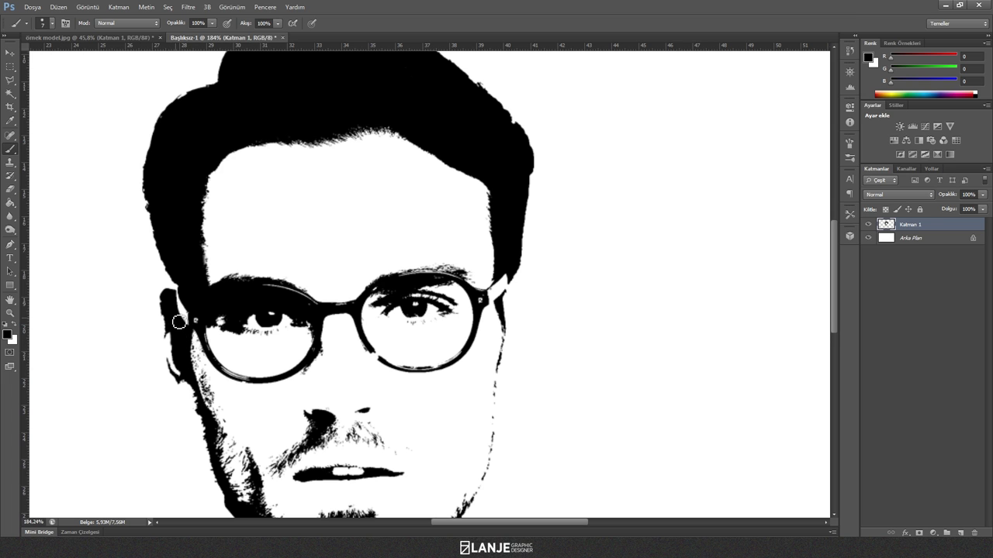
{"action": "scroll", "coordinate": [175, 326], "scroll_direction": "down", "scroll_amount": 3, "text": "alt"}
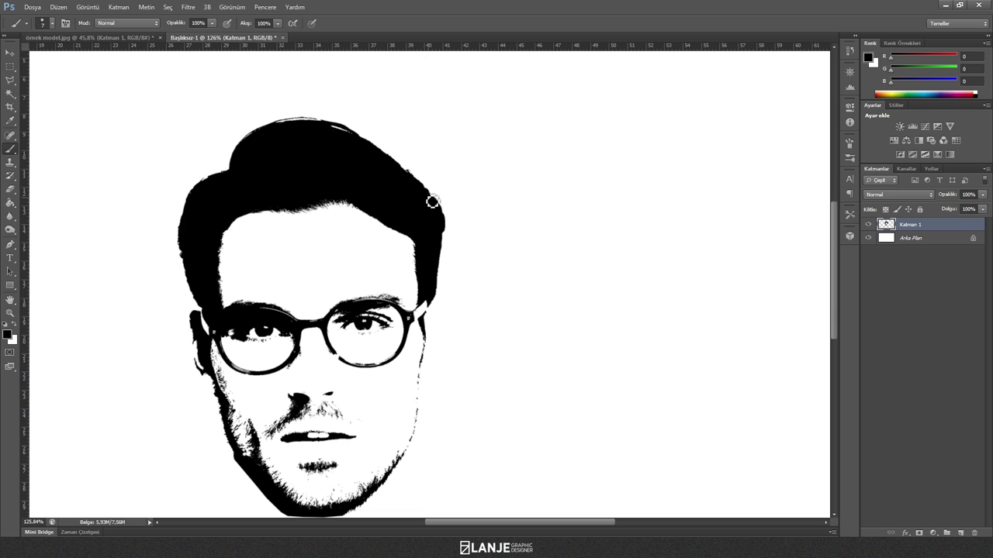
{"action": "scroll", "coordinate": [330, 272], "scroll_direction": "down", "scroll_amount": 2, "text": "alt"}
{"action": "scroll", "coordinate": [321, 279], "scroll_direction": "down", "scroll_amount": 1, "text": "alt"}
{"action": "scroll", "coordinate": [289, 290], "scroll_direction": "down", "scroll_amount": 1, "text": "alt"}
{"action": "left_click", "coordinate": [10, 52]}
{"action": "left_click", "coordinate": [950, 260]}
{"action": "left_click", "coordinate": [936, 226]}
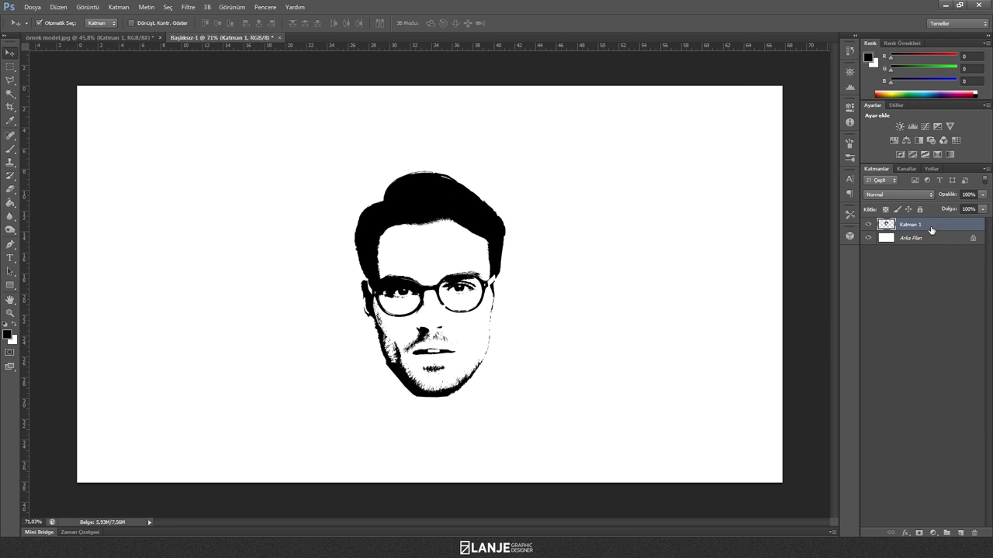
{"action": "left_click", "coordinate": [930, 239]}
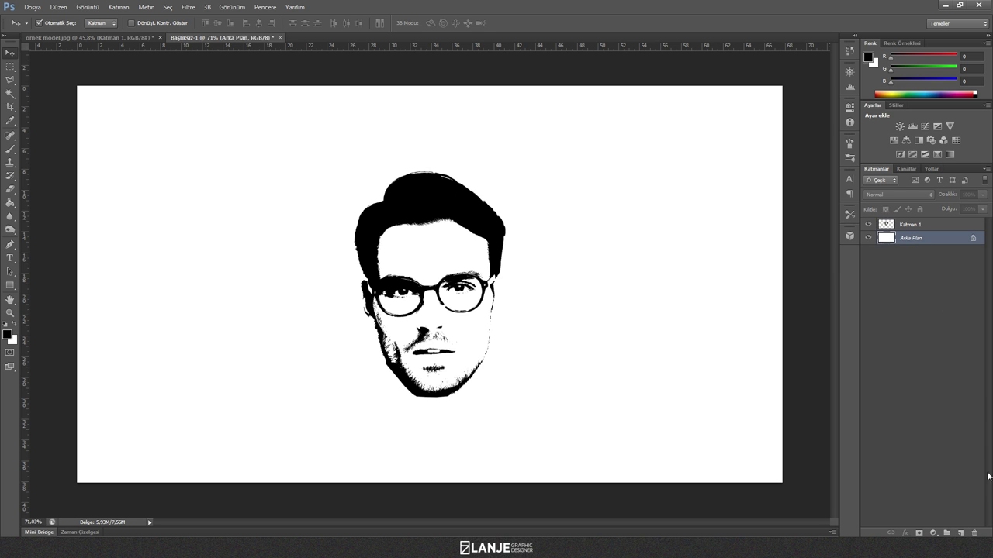
{"action": "left_click", "coordinate": [932, 533]}
{"action": "left_click", "coordinate": [933, 321]}
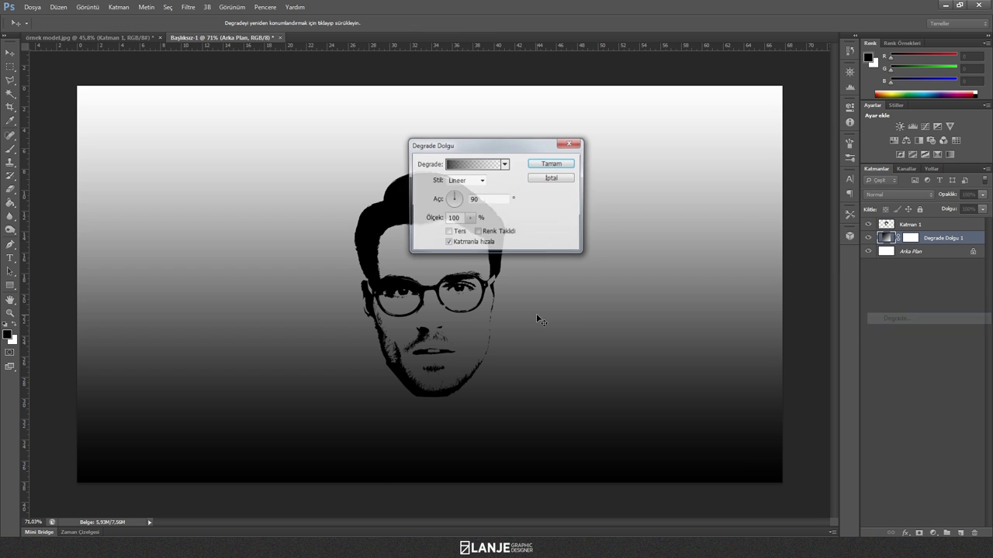
{"action": "left_click_drag", "start_coordinate": [472, 142], "coordinate": [513, 150]}
{"action": "left_click", "coordinate": [499, 173]}
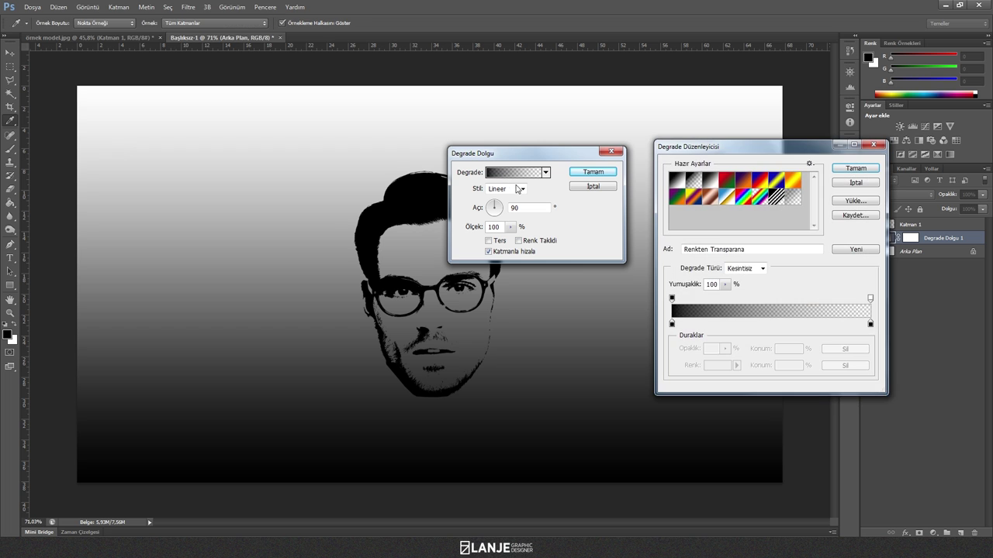
{"action": "left_click", "coordinate": [855, 184]}
{"action": "key", "text": "Escape"}
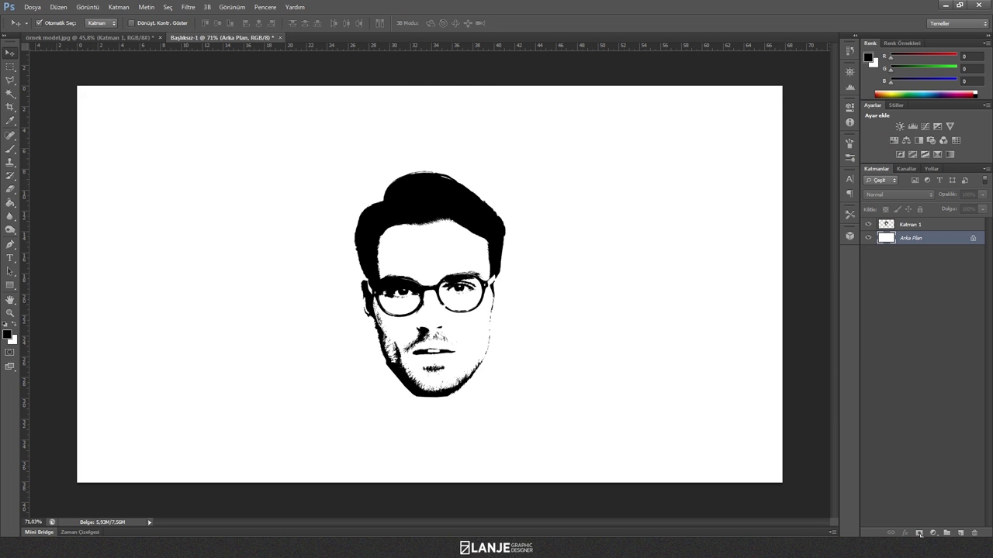
{"action": "left_click", "coordinate": [933, 533]}
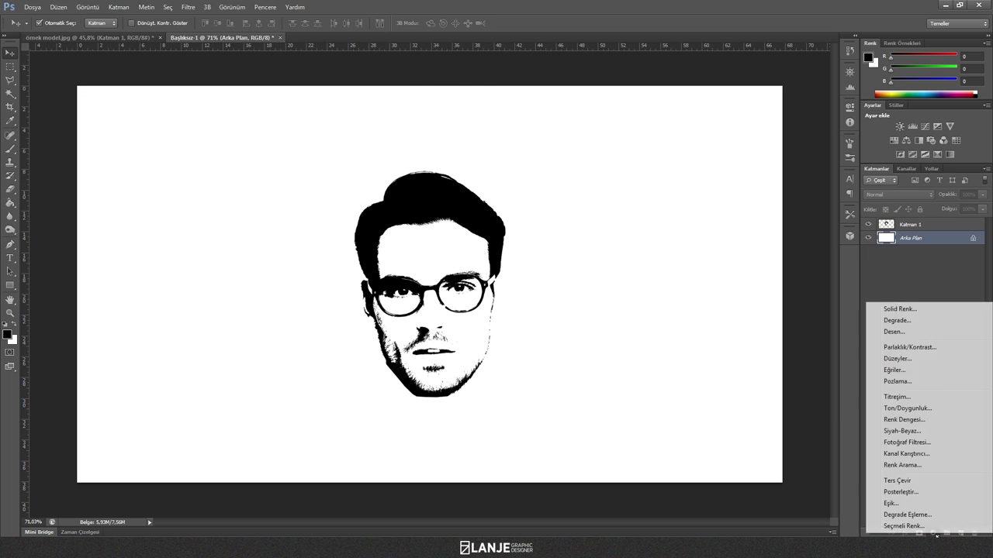
- Add a Gradient Fill layer using the black-to-white gradient preset
{"action": "left_click", "coordinate": [918, 320]}
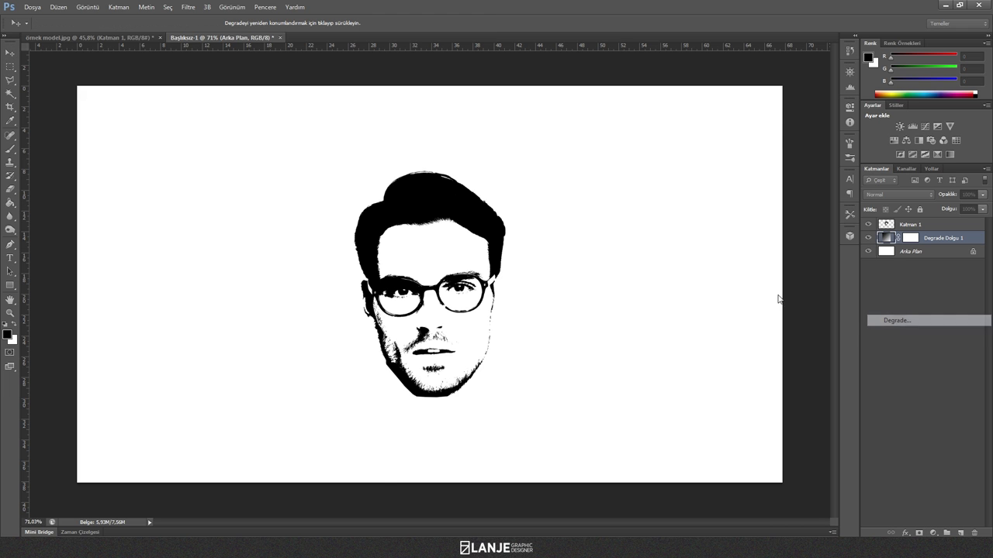
{"action": "left_click", "coordinate": [502, 173]}
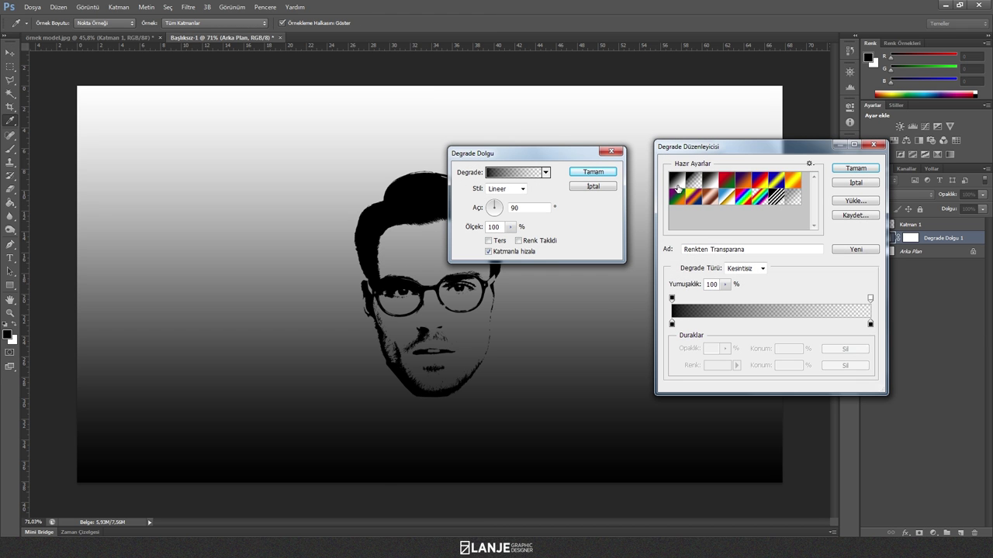
{"action": "left_click", "coordinate": [677, 181]}
{"action": "left_click", "coordinate": [838, 170]}
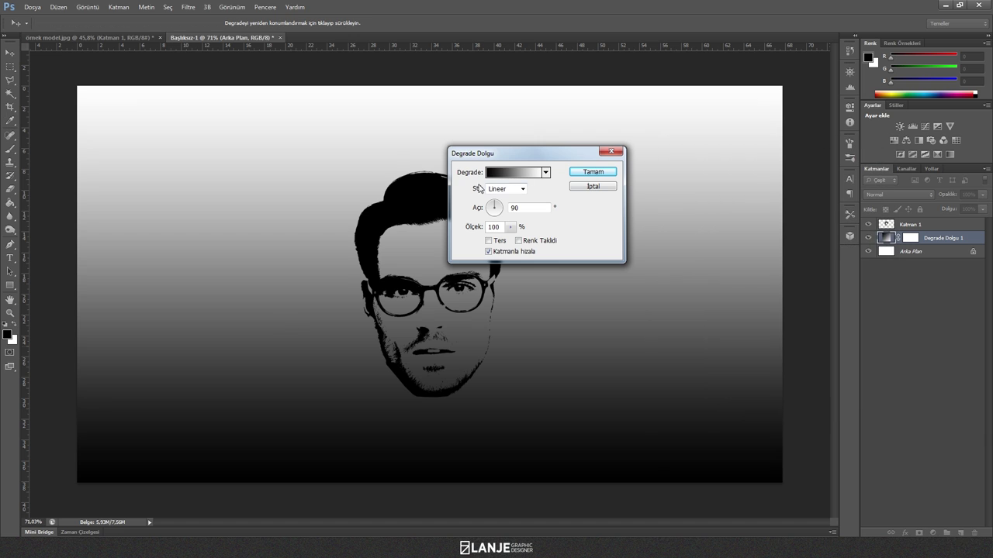
- Make the gradient radial and reversed, with scale raised to about 397%
{"action": "left_click", "coordinate": [495, 186]}
{"action": "left_click", "coordinate": [503, 210]}
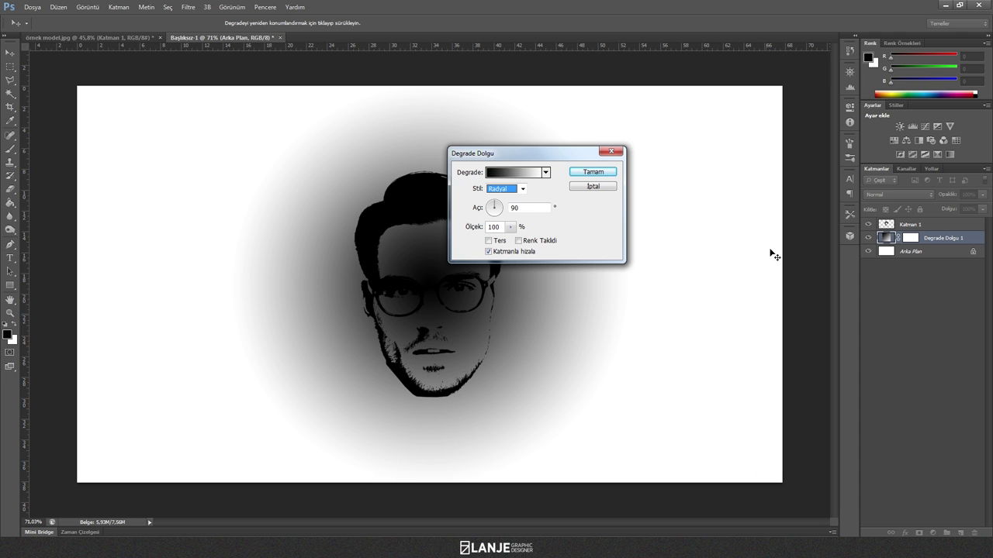
{"action": "left_click", "coordinate": [490, 240]}
{"action": "left_click", "coordinate": [510, 227]}
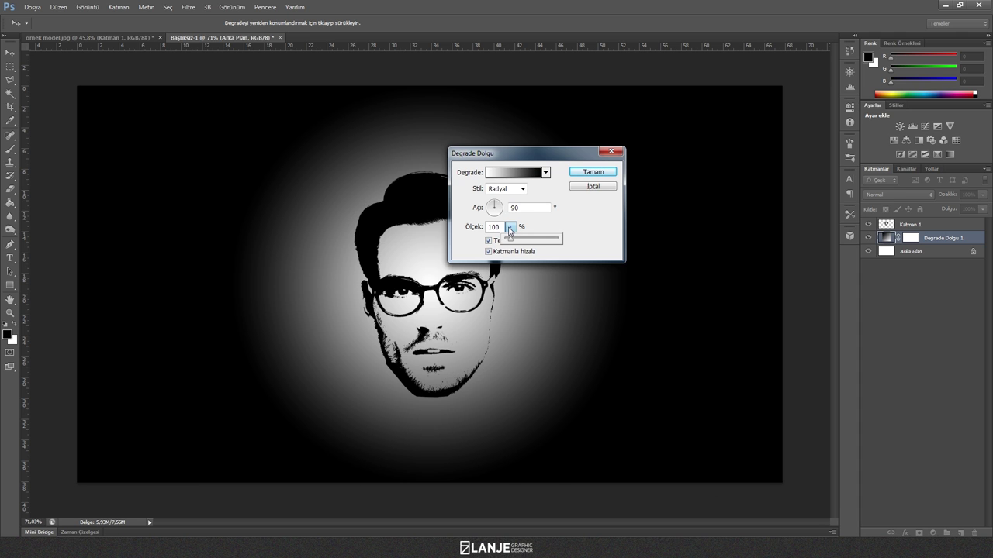
{"action": "left_click_drag", "start_coordinate": [511, 242], "coordinate": [522, 241]}
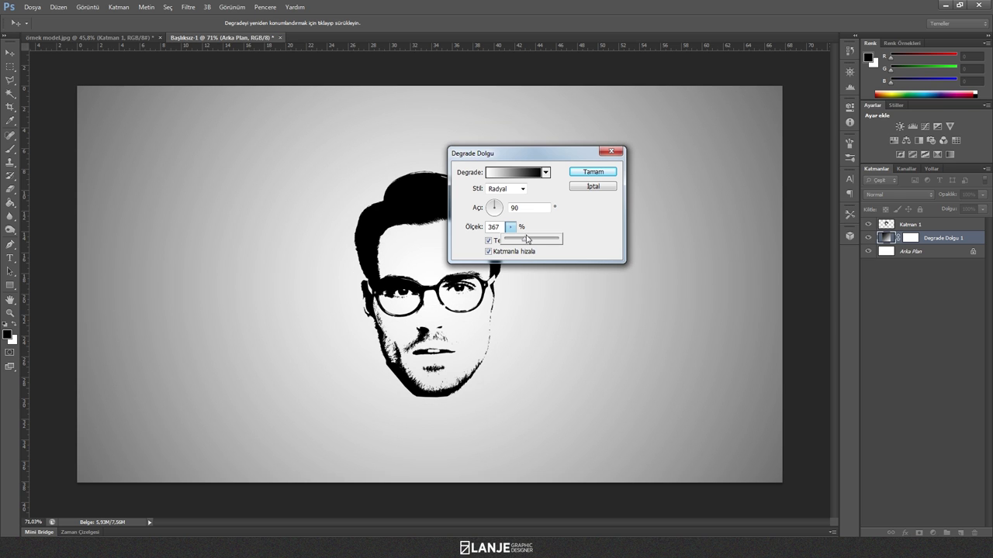
{"action": "left_click", "coordinate": [592, 171]}
- Toggle the gradient fill's visibility off and on to compare the vignette
{"action": "left_click", "coordinate": [868, 238]}
{"action": "left_click", "coordinate": [868, 237]}
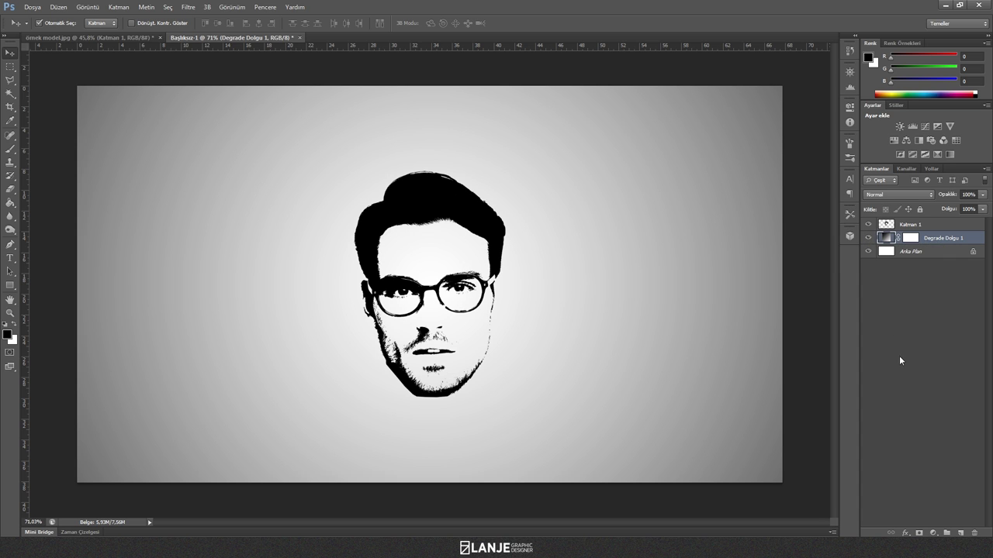
{"action": "left_click", "coordinate": [920, 254]}
{"action": "left_click", "coordinate": [935, 225]}
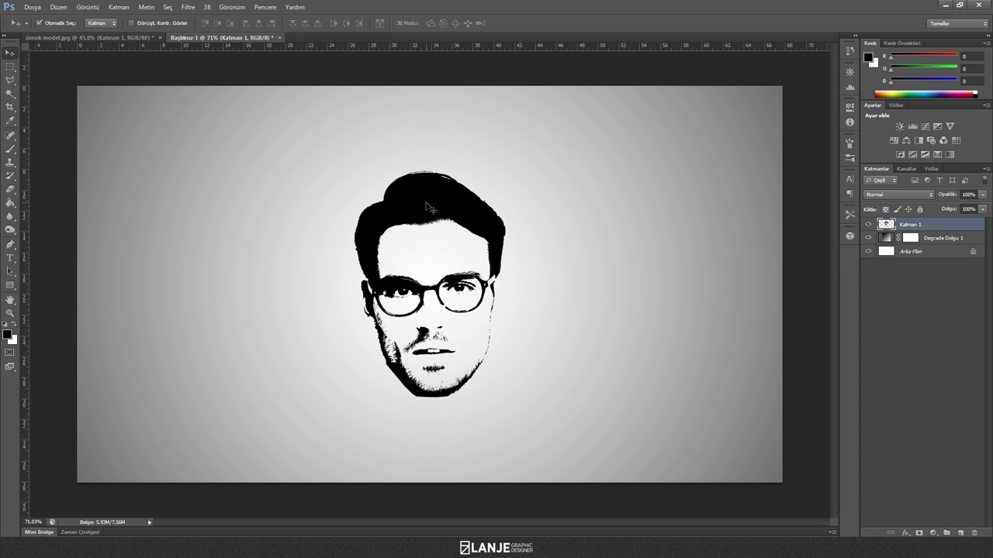
- Raise the stencil face on Katman 1 by about 2.33 cm
{"action": "left_click_drag", "start_coordinate": [428, 208], "coordinate": [429, 183]}
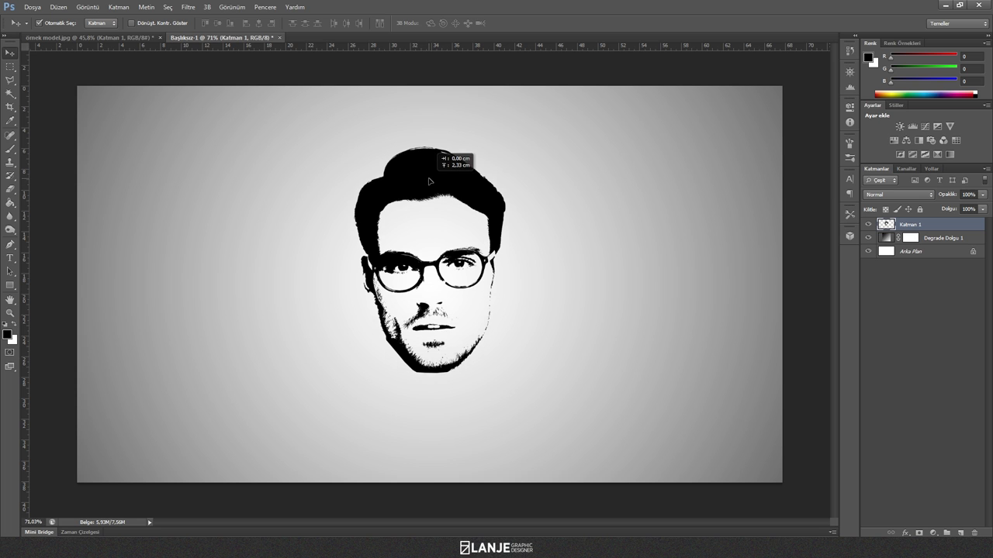
{"action": "left_click", "coordinate": [913, 307]}
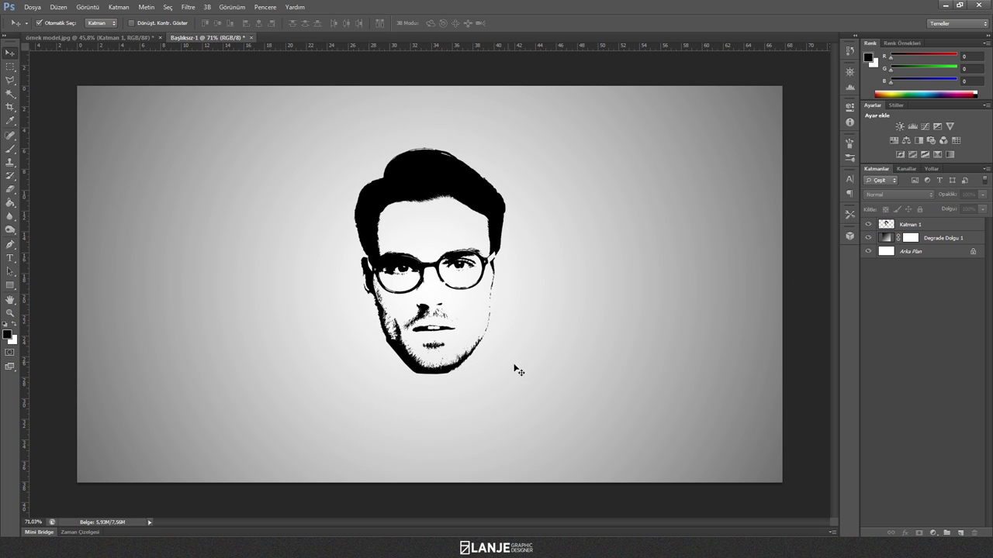
{"action": "scroll", "coordinate": [410, 424], "scroll_direction": "up", "scroll_amount": 2}
{"action": "left_click", "coordinate": [918, 225]}
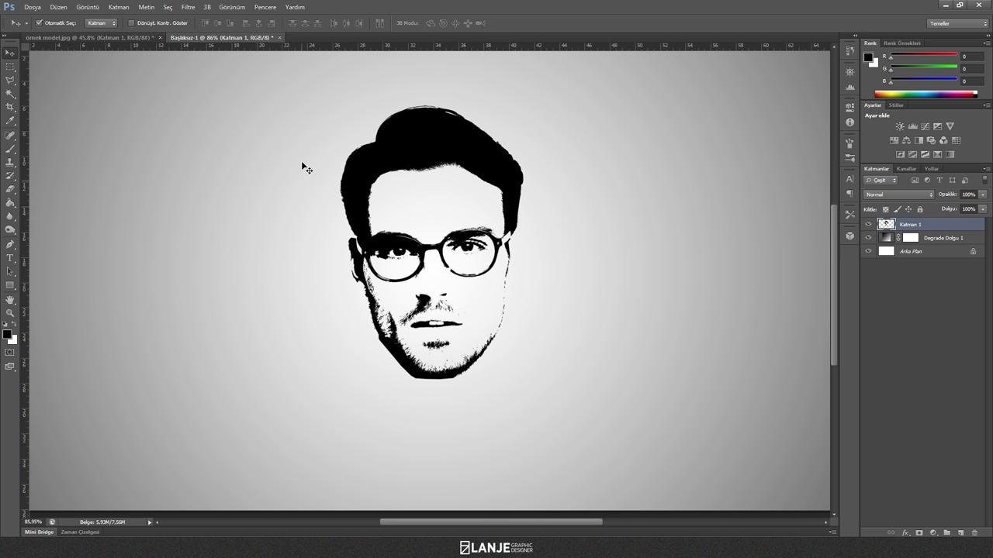
- Open the galaxy image isteğe bağlı görsel.jpg
{"action": "left_click", "coordinate": [32, 6]}
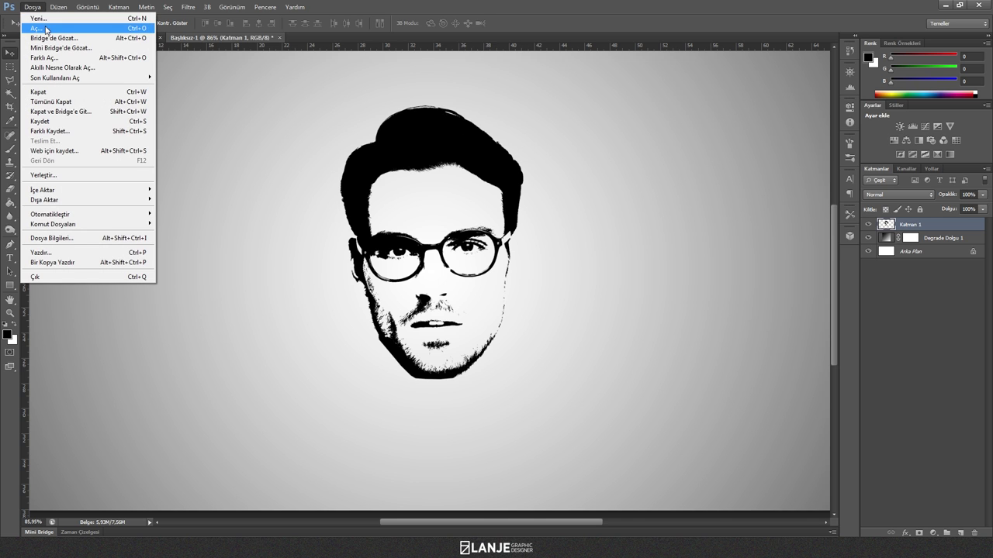
{"action": "left_click", "coordinate": [45, 30]}
{"action": "mouse_move", "coordinate": [630, 151]}
{"action": "left_mouse_down"}
{"action": "mouse_move", "coordinate": [640, 293]}
{"action": "mouse_move", "coordinate": [630, 322]}
{"action": "left_mouse_up"}
{"action": "left_click", "coordinate": [457, 200]}
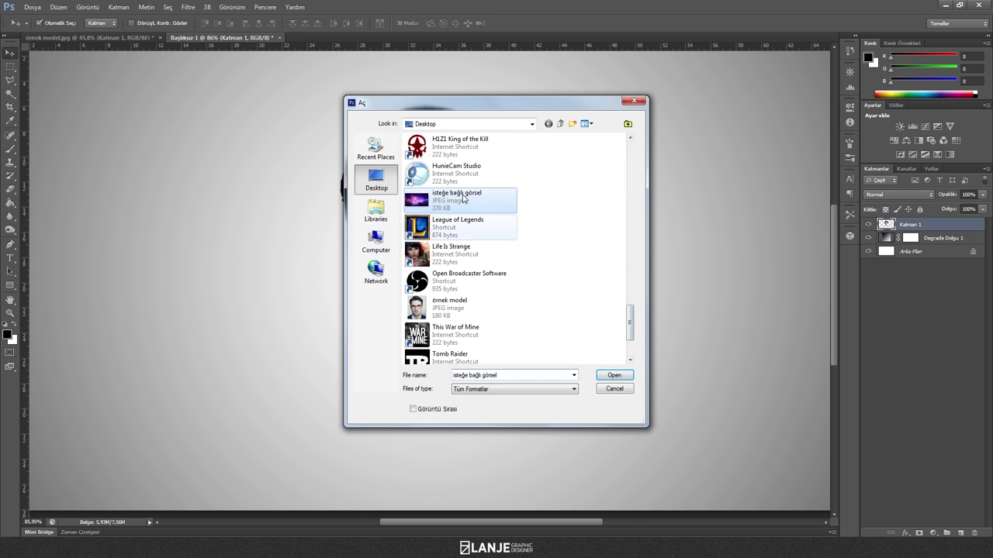
{"action": "left_click", "coordinate": [615, 376]}
- Duplicate the galaxy's Arka Plan layer, choosing the destination document
{"action": "right_click", "coordinate": [930, 229]}
{"action": "left_click", "coordinate": [942, 258]}
{"action": "left_click", "coordinate": [481, 209]}
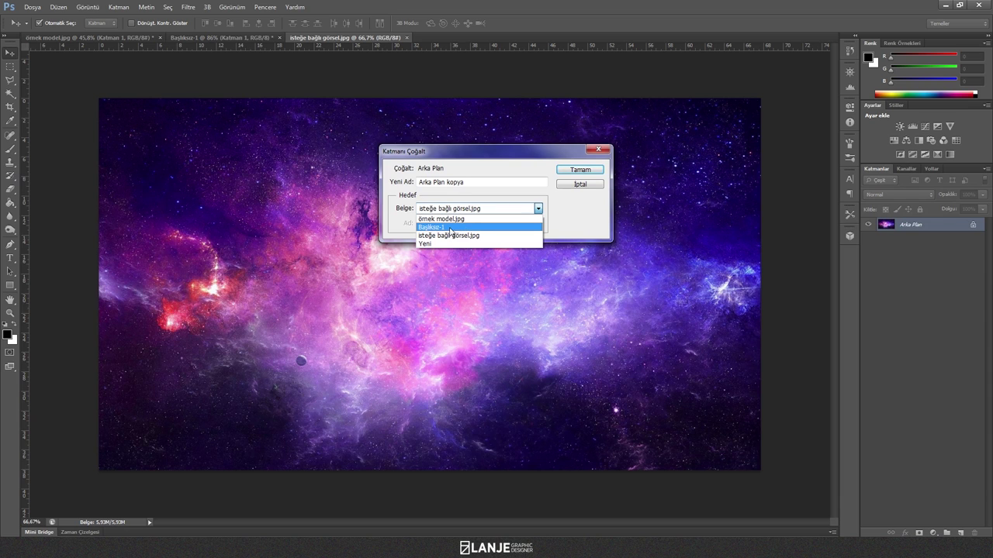
- Duplicate the galaxy layer into Başlıksız-1, then close the galaxy and örnek model.jpg without saving
{"action": "left_click", "coordinate": [451, 228]}
{"action": "left_click", "coordinate": [580, 170]}
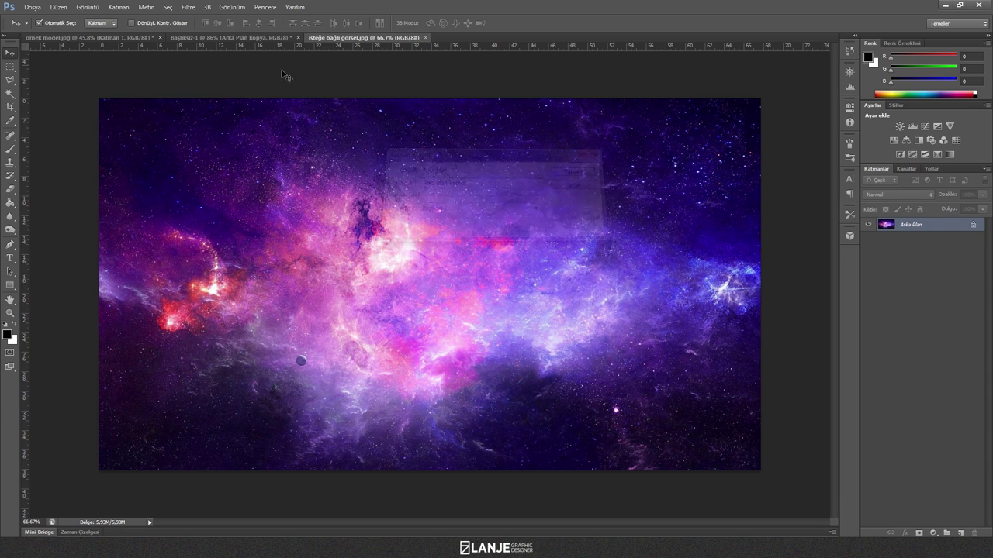
{"action": "left_click", "coordinate": [424, 37]}
{"action": "left_click", "coordinate": [118, 38]}
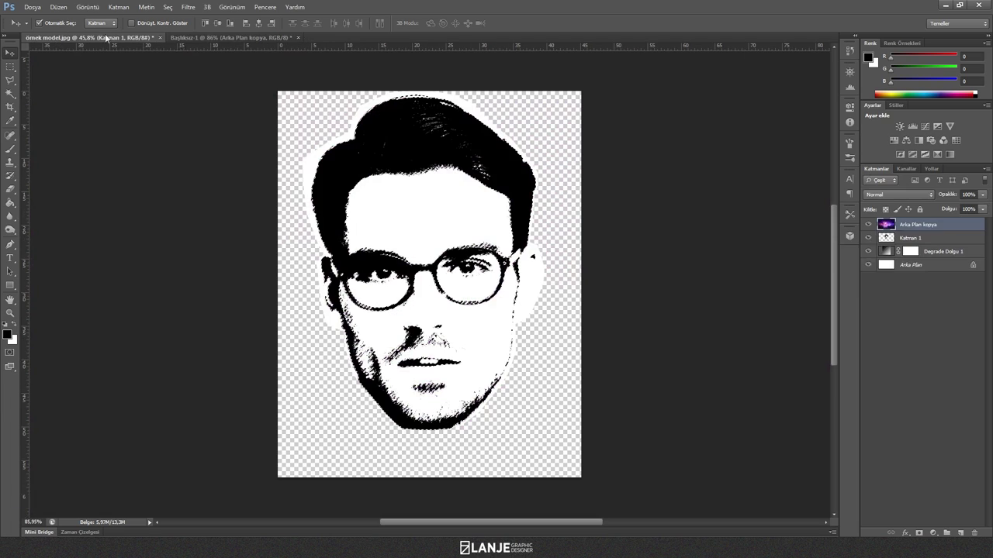
{"action": "left_click", "coordinate": [159, 37]}
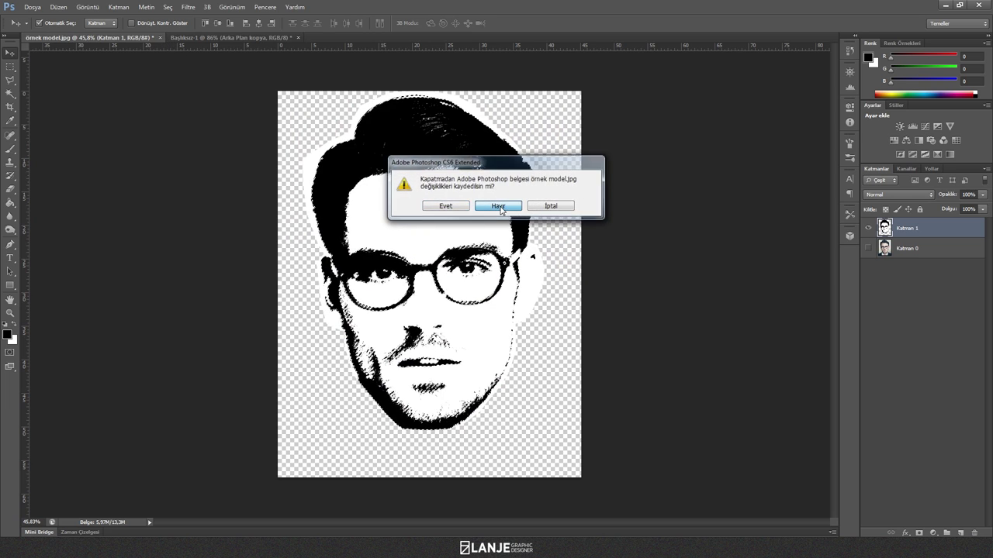
{"action": "left_click", "coordinate": [501, 206]}
- Drag the galaxy layer, Arka Plan kopya, down across the lower canvas below the head
{"action": "scroll", "coordinate": [484, 257], "scroll_direction": "down", "scroll_amount": 3, "text": "alt"}
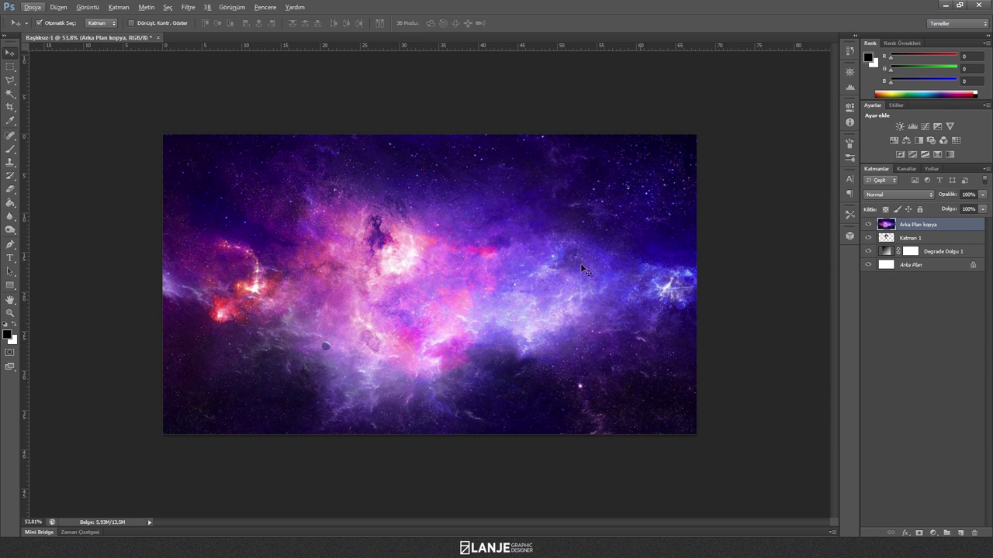
{"action": "scroll", "coordinate": [509, 286], "scroll_direction": "up", "scroll_amount": 1}
{"action": "mouse_move", "coordinate": [544, 233]}
{"action": "left_mouse_down"}
{"action": "mouse_move", "coordinate": [314, 415]}
{"action": "mouse_move", "coordinate": [482, 248]}
{"action": "mouse_move", "coordinate": [466, 450]}
{"action": "left_mouse_up"}
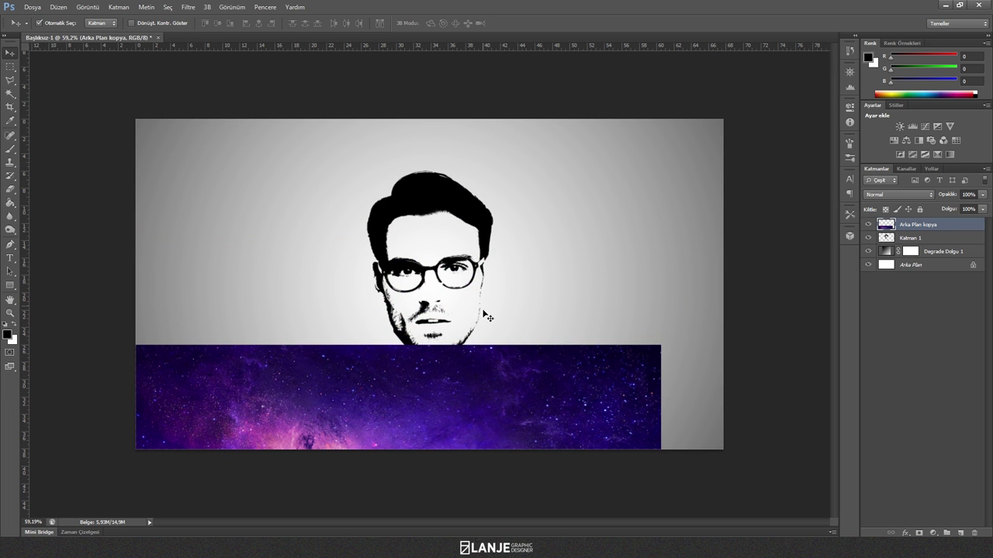
- Drag Arka Plan kopya back up so the galaxy image covers the entire canvas
{"action": "left_click_drag", "start_coordinate": [488, 316], "coordinate": [542, 279]}
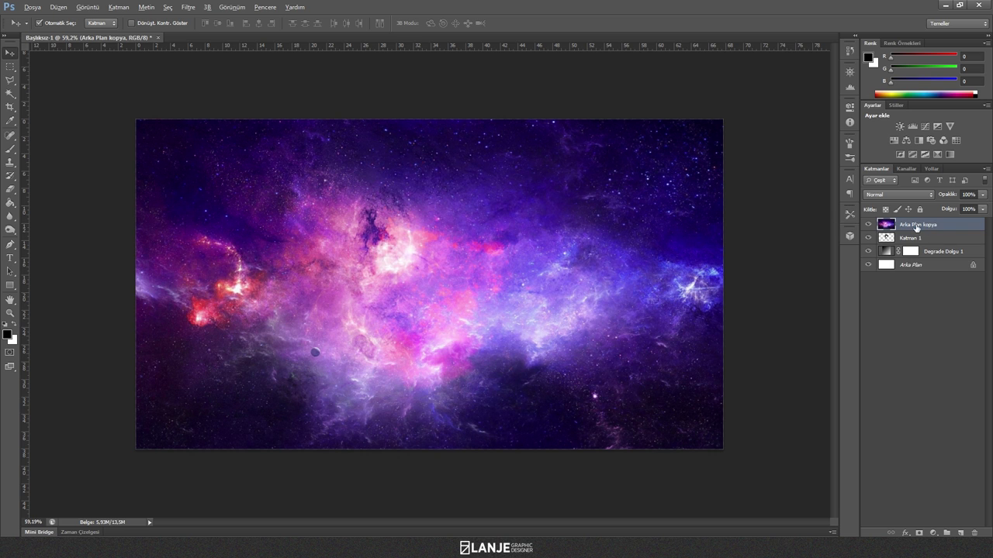
- Clip Arka Plan kopya to Katman 1 and position the galaxy texture inside the face
{"action": "left_click", "coordinate": [925, 227], "text": "alt"}
{"action": "scroll", "coordinate": [516, 338], "scroll_direction": "up", "scroll_amount": 3}
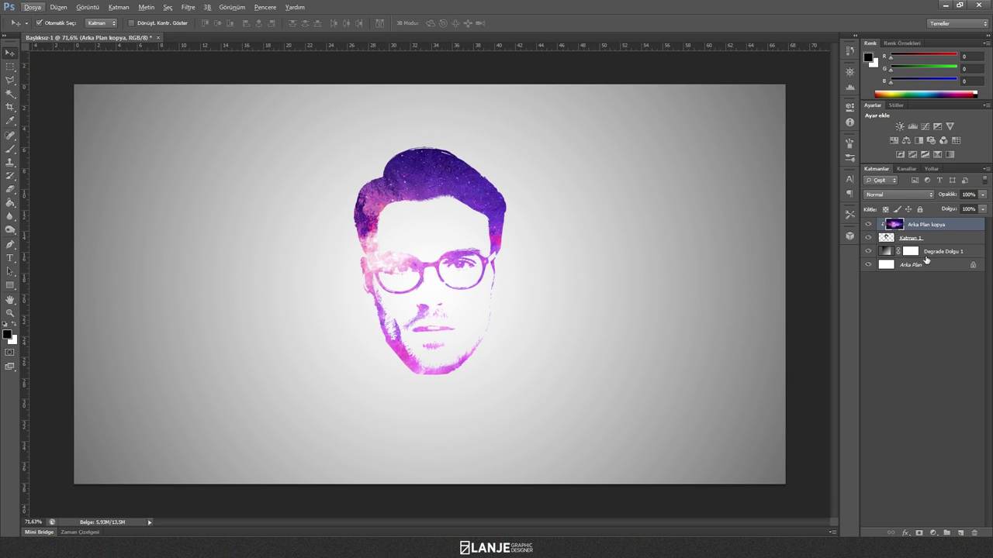
{"action": "mouse_move", "coordinate": [482, 197]}
{"action": "left_mouse_down"}
{"action": "mouse_move", "coordinate": [419, 175]}
{"action": "mouse_move", "coordinate": [562, 115]}
{"action": "mouse_move", "coordinate": [567, 144]}
{"action": "mouse_move", "coordinate": [623, 160]}
{"action": "mouse_move", "coordinate": [326, 154]}
{"action": "left_mouse_up"}
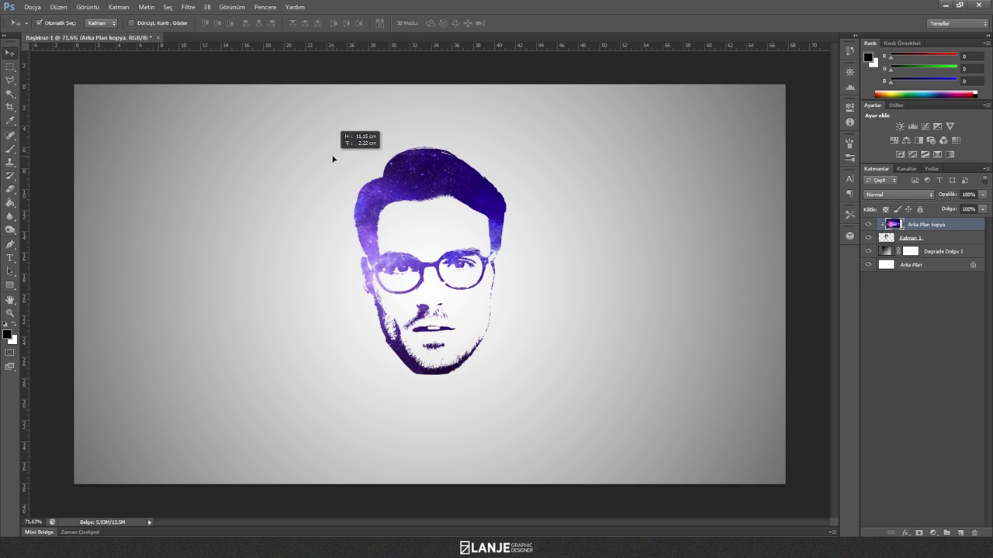
{"action": "mouse_move", "coordinate": [446, 183]}
{"action": "left_mouse_down"}
{"action": "mouse_move", "coordinate": [470, 155]}
{"action": "mouse_move", "coordinate": [481, 159]}
{"action": "left_mouse_up"}
{"action": "left_click", "coordinate": [932, 231], "text": "alt"}
{"action": "mouse_move", "coordinate": [490, 242]}
{"action": "left_mouse_down"}
{"action": "mouse_move", "coordinate": [315, 286]}
{"action": "mouse_move", "coordinate": [526, 339]}
{"action": "mouse_move", "coordinate": [534, 380]}
{"action": "mouse_move", "coordinate": [458, 297]}
{"action": "mouse_move", "coordinate": [422, 307]}
{"action": "mouse_move", "coordinate": [446, 296]}
{"action": "left_mouse_up"}
{"action": "left_click", "coordinate": [935, 231], "text": "alt"}
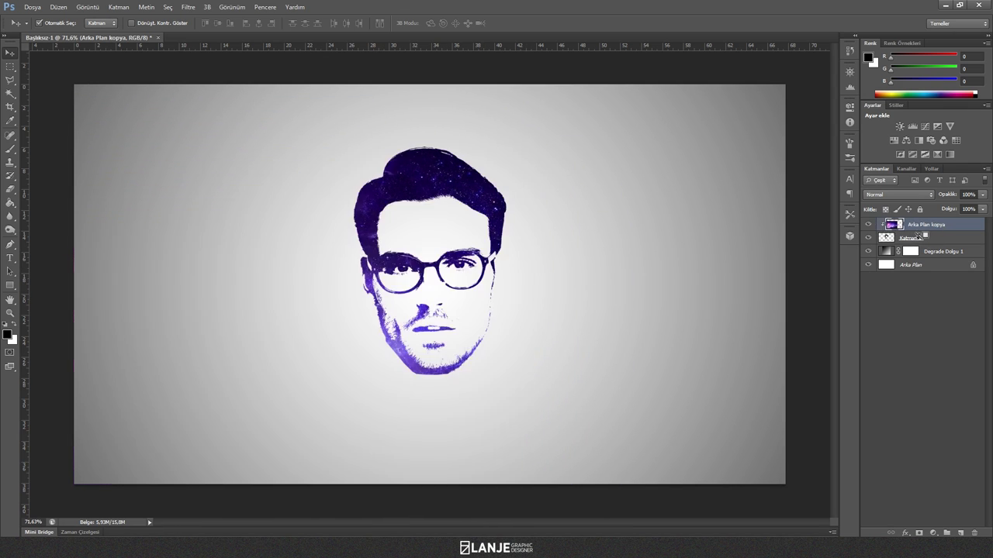
{"action": "mouse_move", "coordinate": [480, 237]}
{"action": "left_mouse_down"}
{"action": "mouse_move", "coordinate": [477, 181]}
{"action": "mouse_move", "coordinate": [493, 159]}
{"action": "left_mouse_up"}
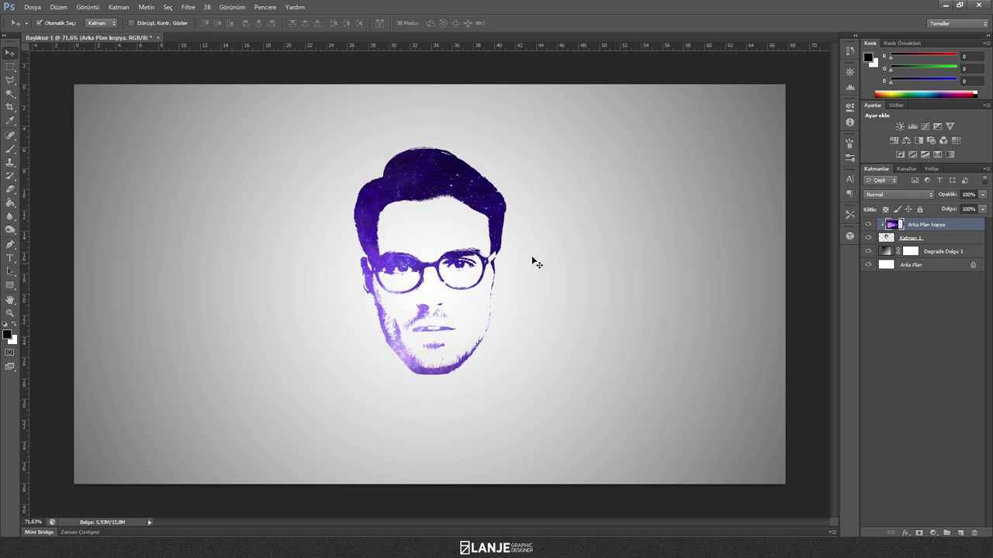
- Select the face layer Katman 1 and bring up its layer effects list
{"action": "left_click", "coordinate": [904, 306]}
{"action": "left_click", "coordinate": [961, 239]}
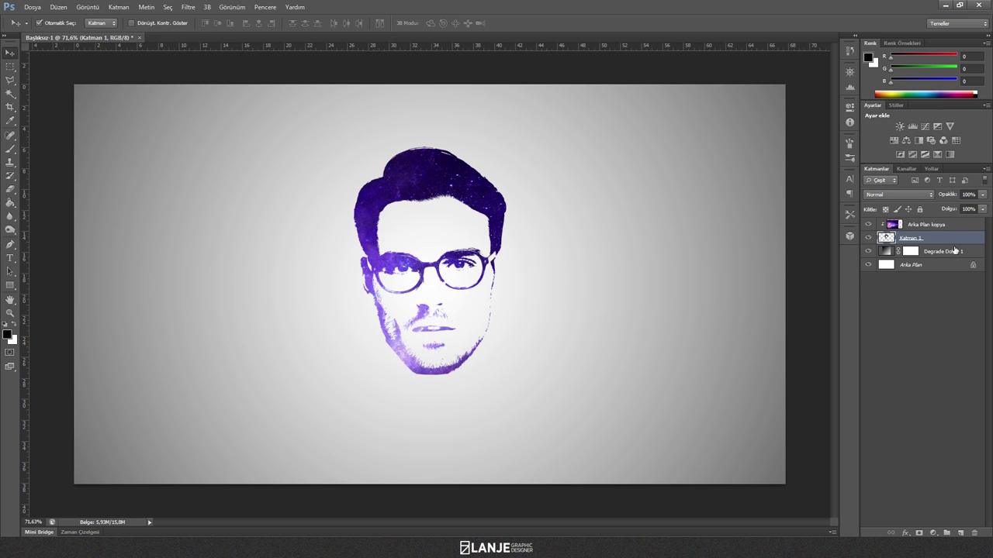
{"action": "left_click", "coordinate": [905, 533]}
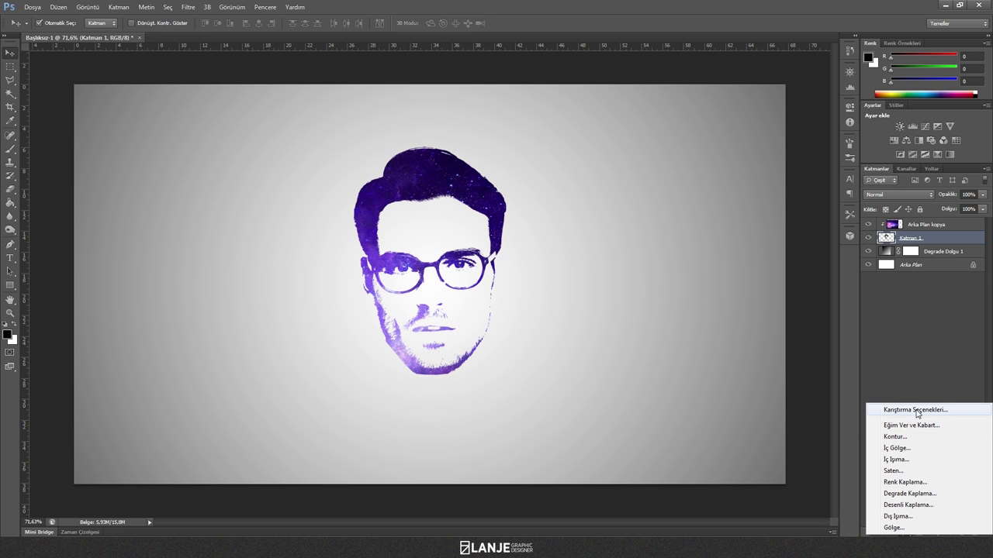
- Apply Bevel & Emboss to Katman 1 with size 0 and a different technique
{"action": "left_click", "coordinate": [915, 411]}
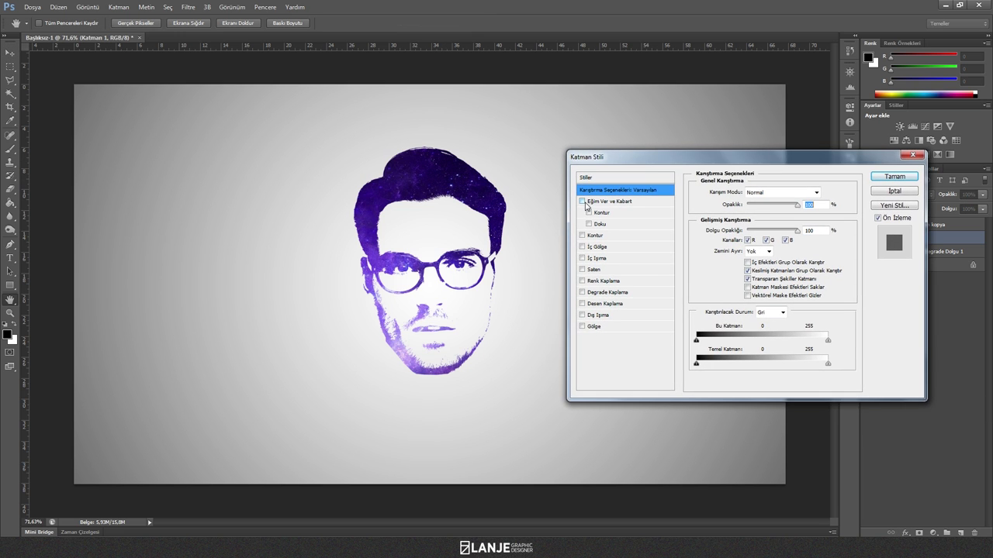
{"action": "left_click", "coordinate": [581, 202]}
{"action": "left_click", "coordinate": [613, 201]}
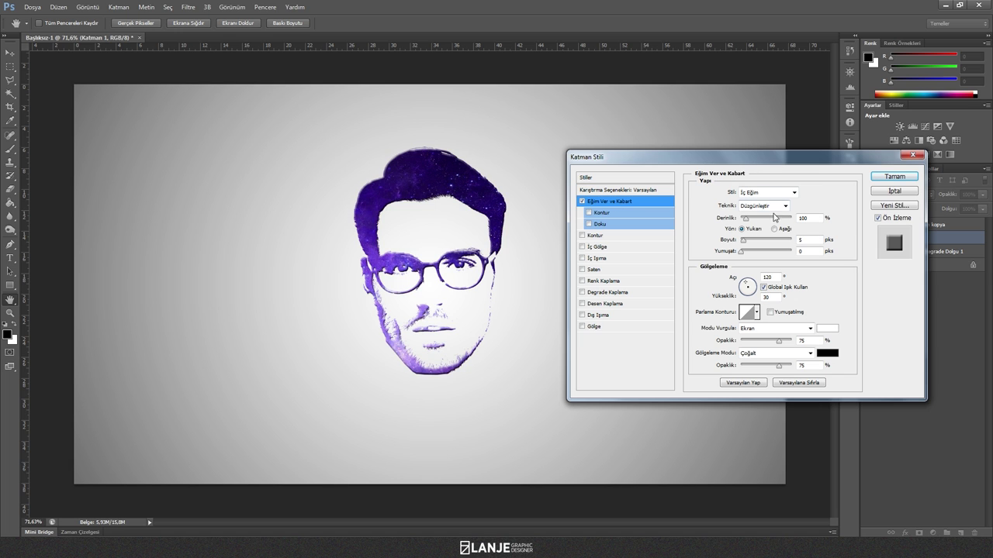
{"action": "left_click_drag", "start_coordinate": [753, 244], "coordinate": [749, 256]}
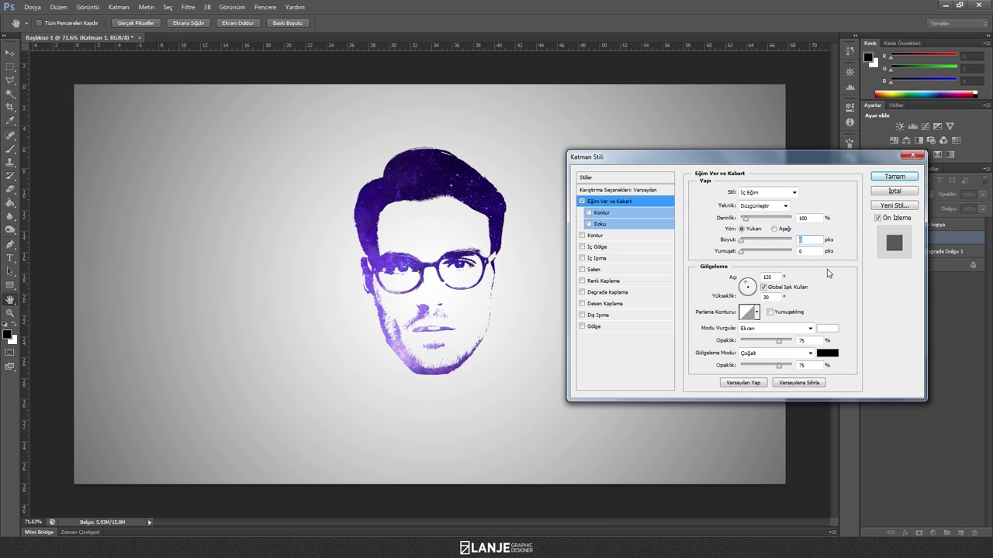
{"action": "left_click", "coordinate": [763, 206]}
{"action": "left_click", "coordinate": [765, 233]}
{"action": "left_click", "coordinate": [894, 177]}
- Select the galaxy texture layer, then deselect all layers
{"action": "scroll", "coordinate": [414, 291], "scroll_direction": "up", "scroll_amount": 3}
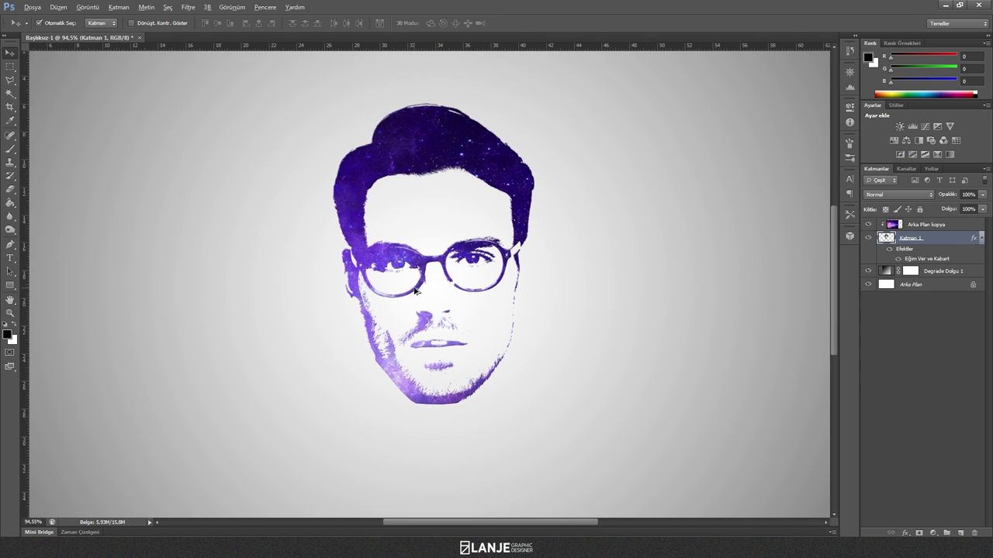
{"action": "scroll", "coordinate": [415, 291], "scroll_direction": "down", "scroll_amount": 1}
{"action": "left_click", "coordinate": [965, 225]}
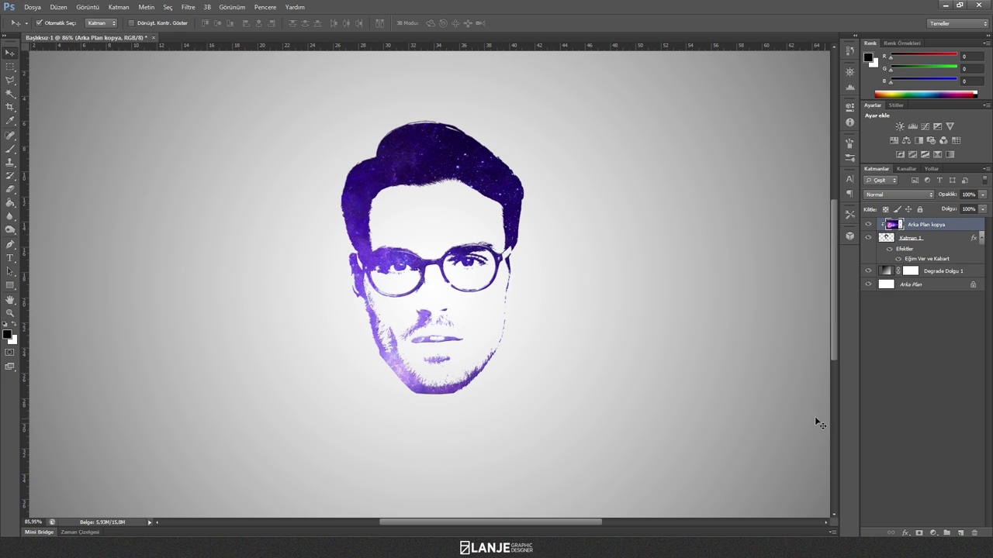
{"action": "scroll", "coordinate": [817, 423], "scroll_direction": "down", "scroll_amount": 3}
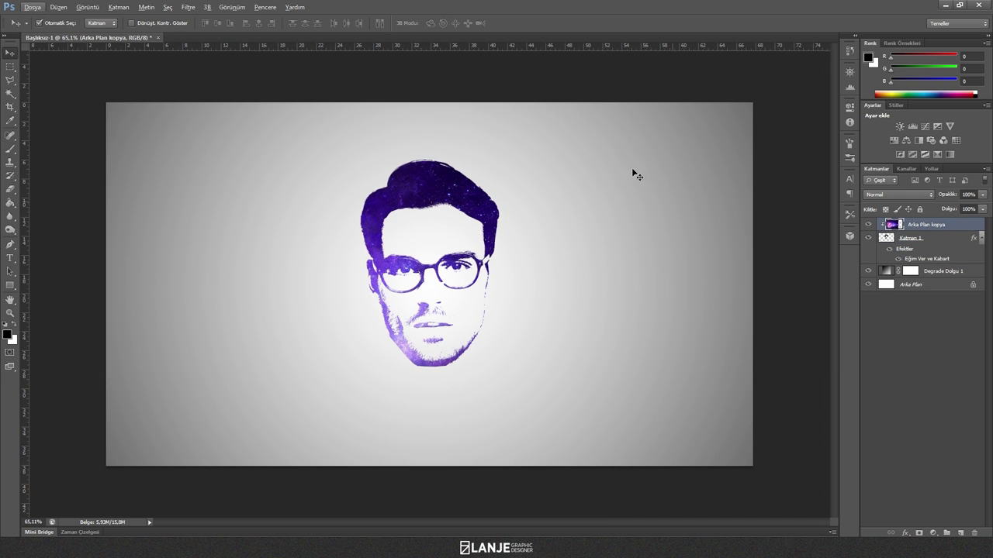
{"action": "left_click", "coordinate": [887, 360]}
- Type the text 'ISIM SOYISIM' on a new line below the face and select it
{"action": "key", "text": "t"}
{"action": "left_click", "coordinate": [379, 392]}
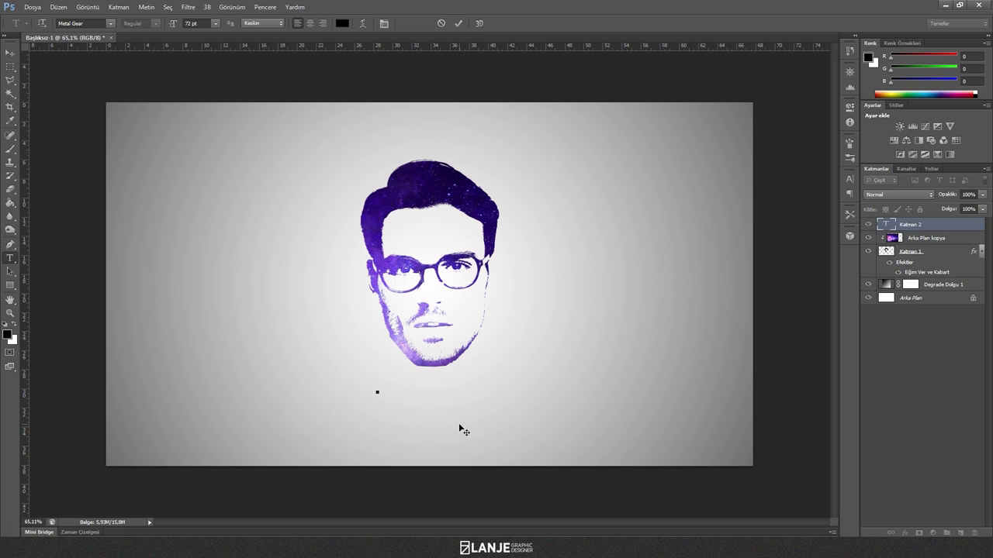
{"action": "type", "text": "3"}
{"action": "key", "text": "BackSpace"}
{"action": "type", "text": "ISIM SOYISI"}
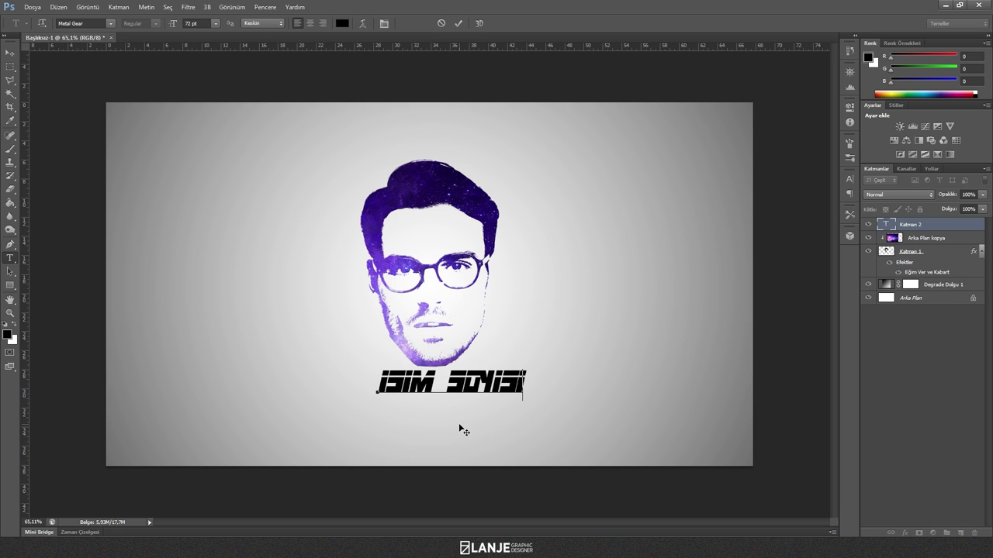
{"action": "type", "text": "M"}
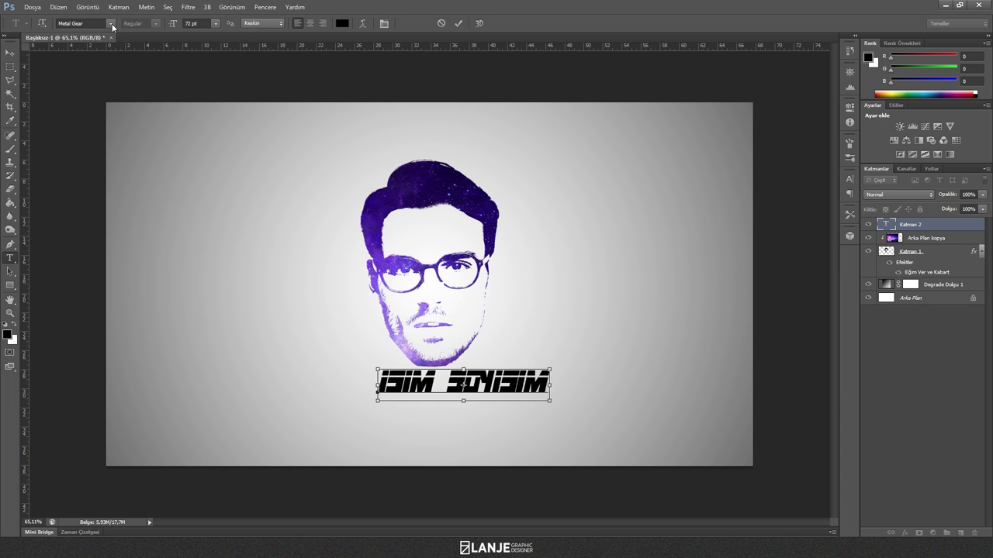
{"action": "key", "text": "ctrl+a"}
- Set the name text font to Stencil Std, commit it, and centre it under the face
{"action": "left_click", "coordinate": [110, 23]}
{"action": "left_click_drag", "start_coordinate": [217, 253], "coordinate": [217, 264]}
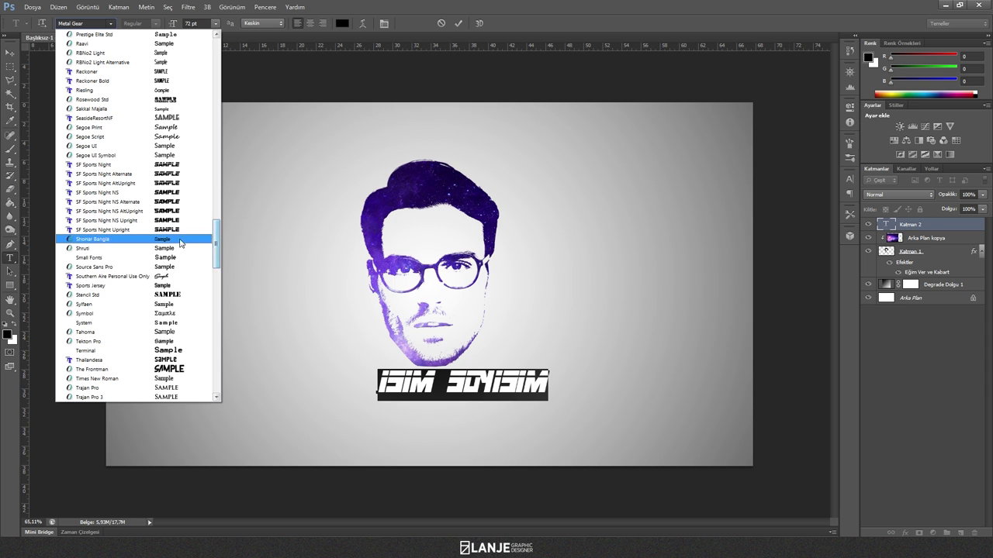
{"action": "left_click", "coordinate": [181, 293]}
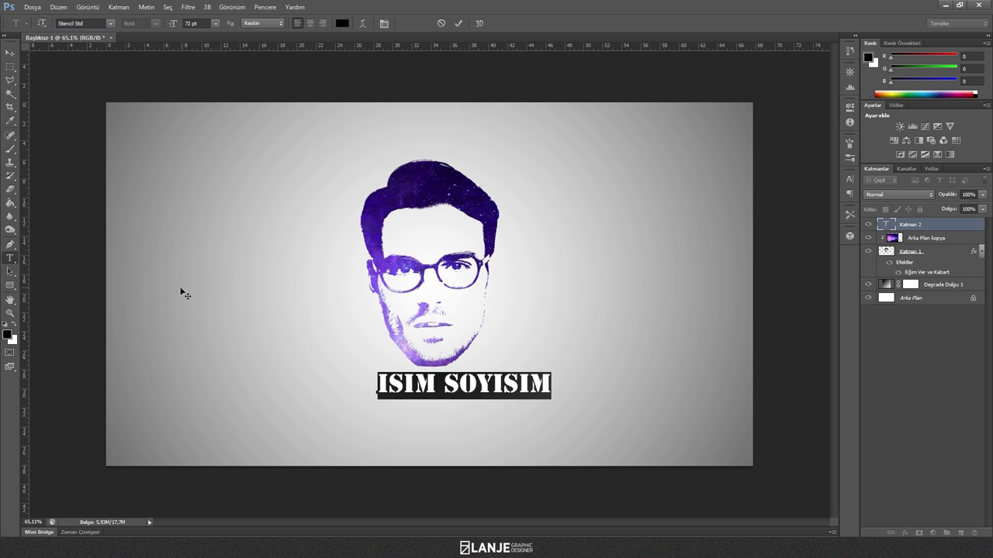
{"action": "left_click", "coordinate": [10, 52]}
{"action": "left_click_drag", "start_coordinate": [437, 393], "coordinate": [392, 388]}
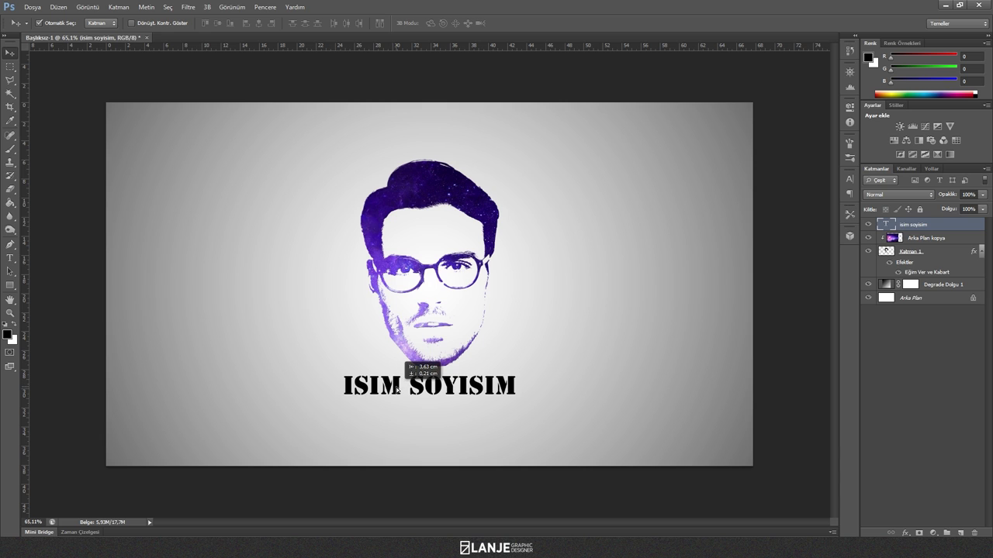
{"action": "left_click_drag", "start_coordinate": [392, 388], "coordinate": [393, 388]}
{"action": "left_click", "coordinate": [956, 239]}
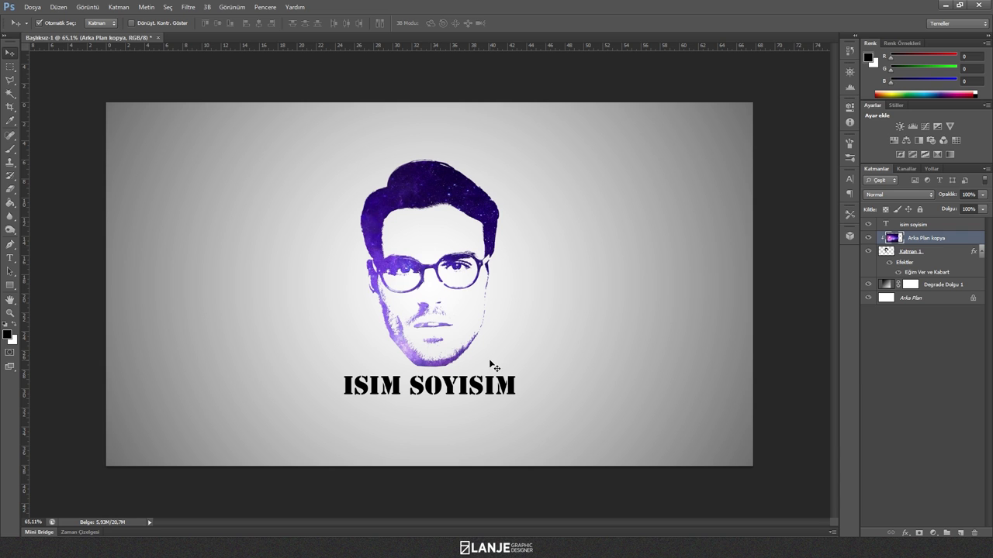
- Duplicate the galaxy layer above the name text, cover the canvas, and clip it to ISIM SOYISIM
{"action": "key", "text": "ctrl+j"}
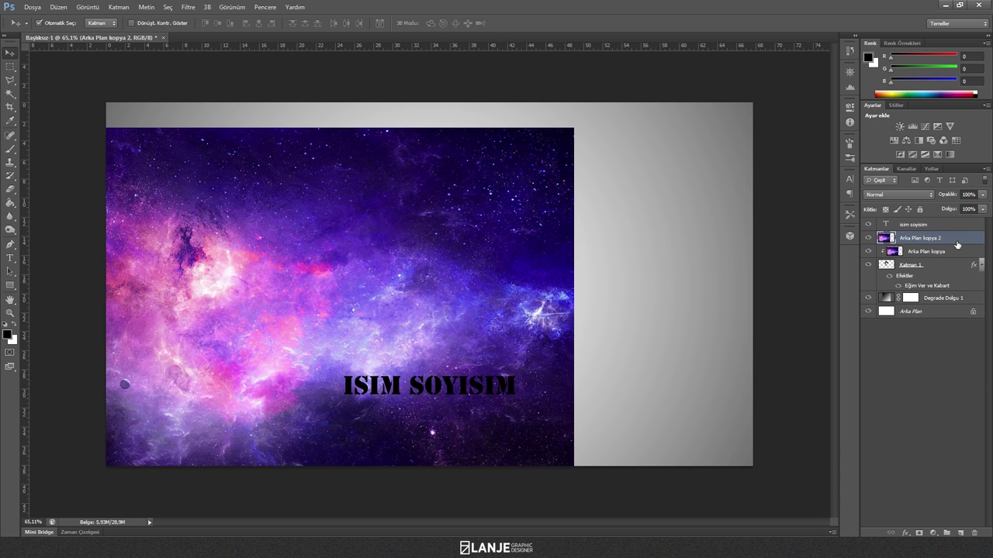
{"action": "left_click_drag", "start_coordinate": [957, 245], "coordinate": [953, 223]}
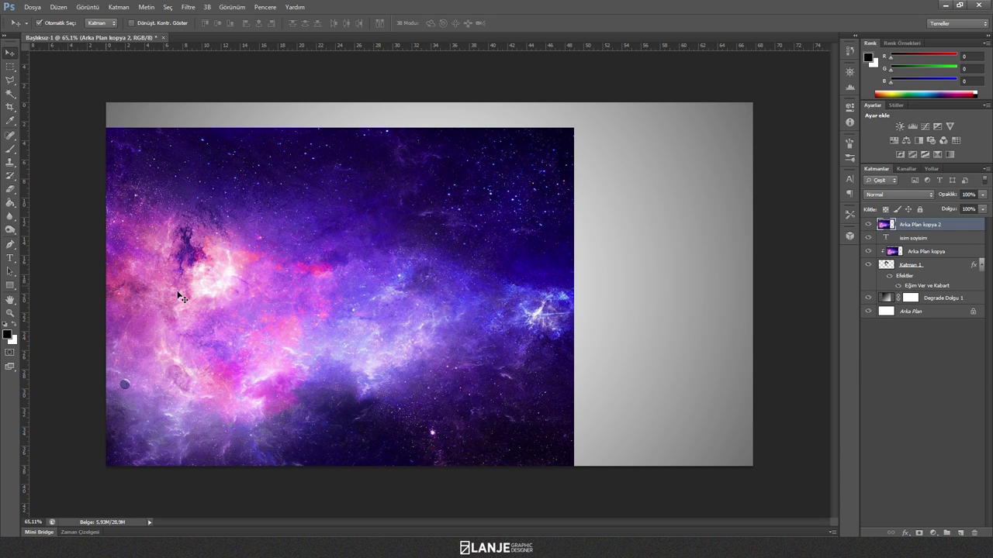
{"action": "left_click_drag", "start_coordinate": [177, 288], "coordinate": [520, 246]}
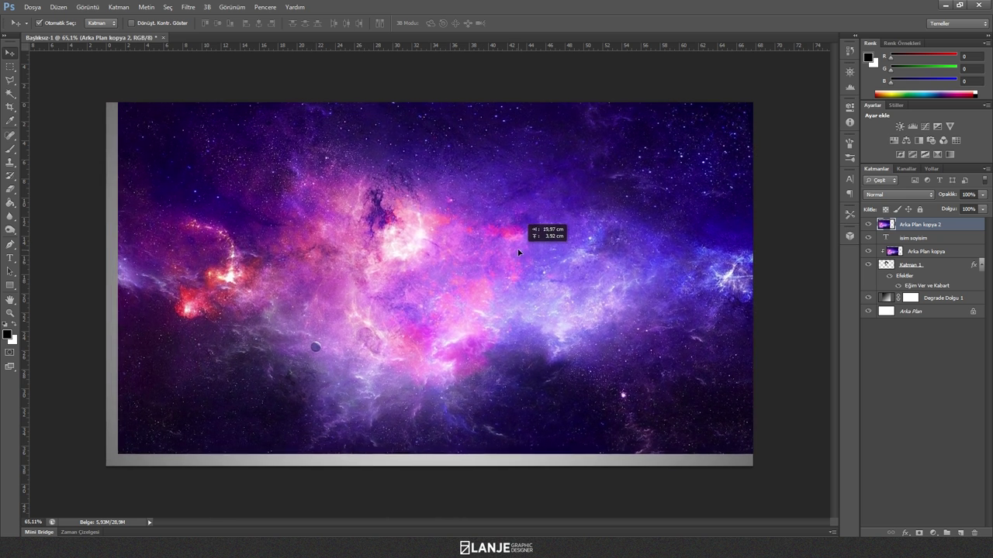
{"action": "left_click_drag", "start_coordinate": [520, 246], "coordinate": [509, 255]}
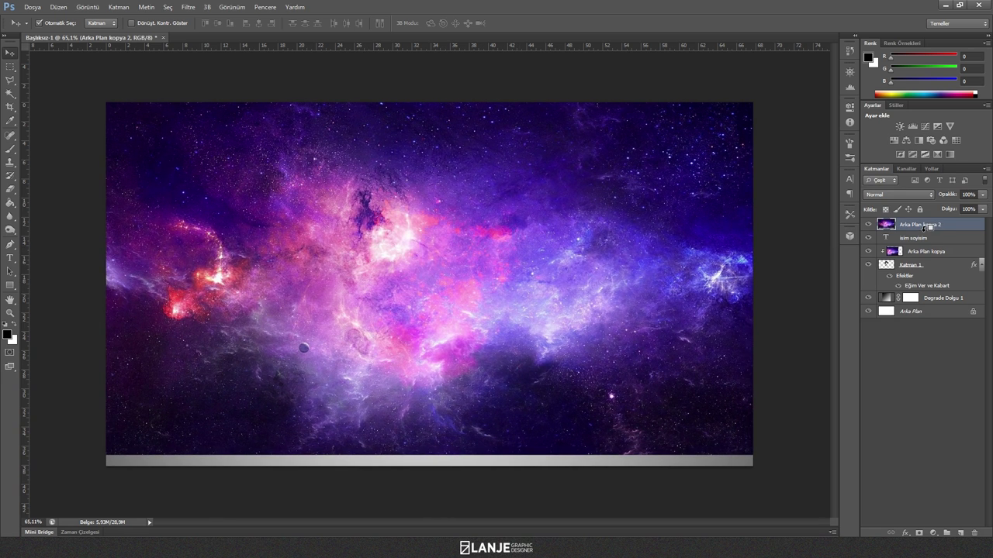
{"action": "left_click", "coordinate": [922, 226], "text": "alt"}
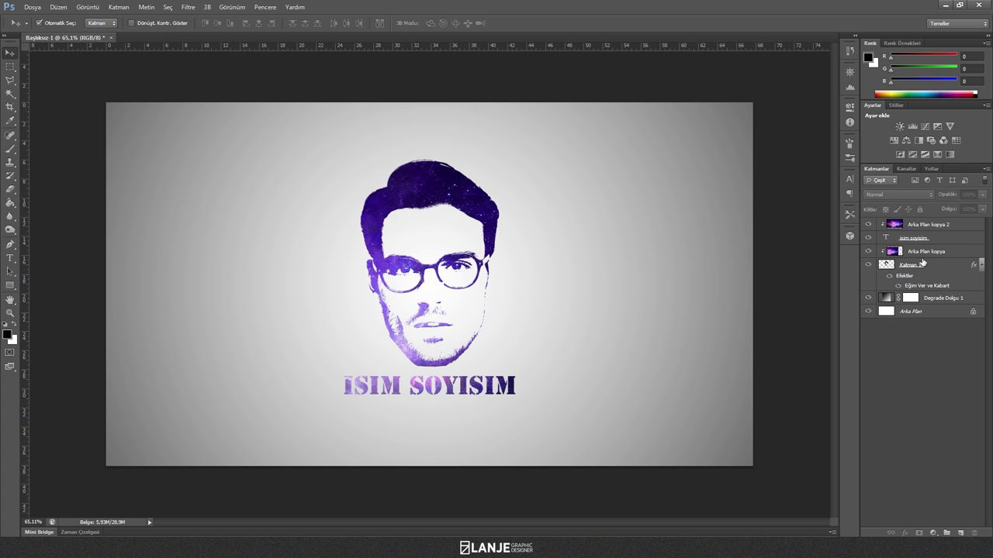
- Review the galaxy copy, name text and face layers, ending with the name text layer selected
{"action": "left_click", "coordinate": [954, 237]}
{"action": "left_click", "coordinate": [938, 265], "text": "ctrl"}
{"action": "left_click", "coordinate": [954, 226], "text": "ctrl"}
{"action": "right_click", "coordinate": [955, 237]}
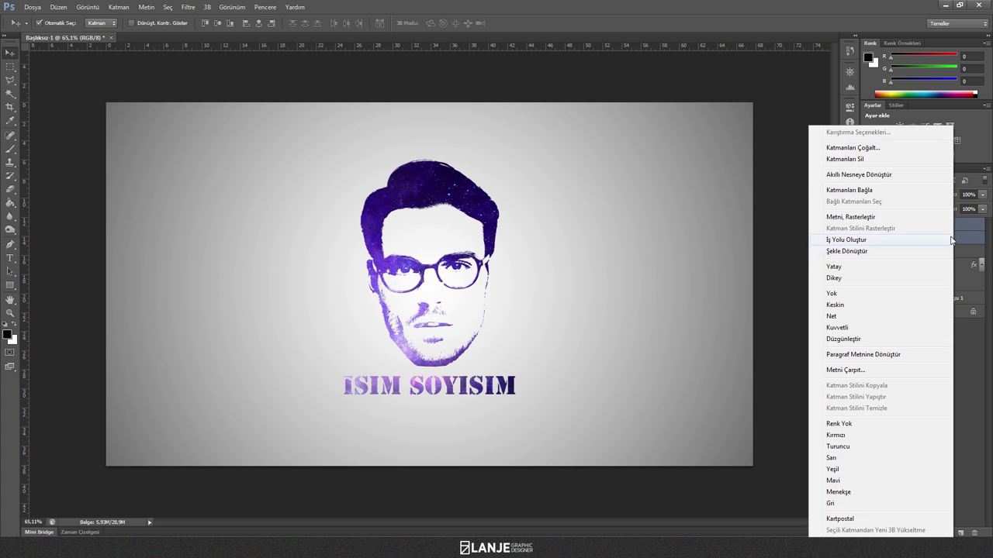
{"action": "left_click", "coordinate": [978, 370]}
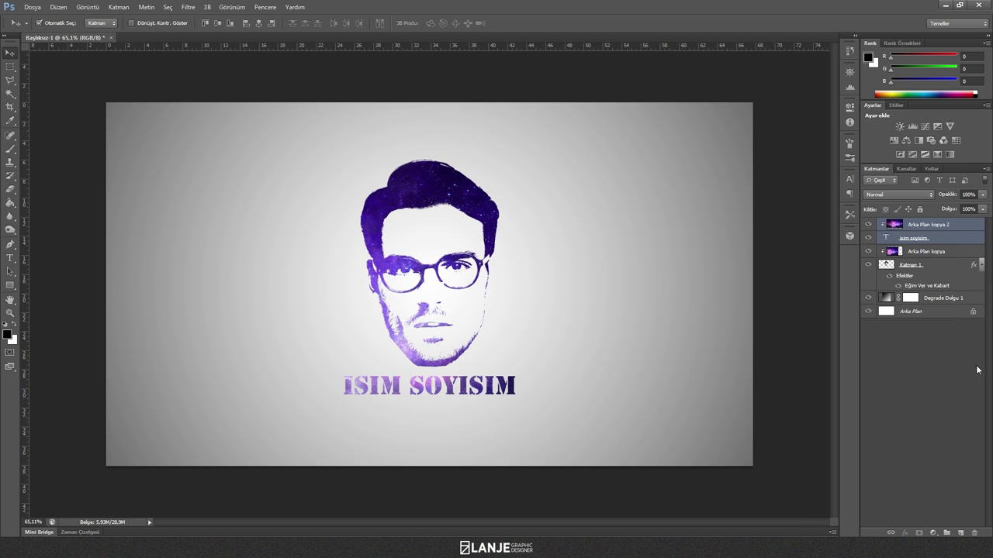
{"action": "left_click", "coordinate": [938, 243]}
{"action": "left_click", "coordinate": [943, 266]}
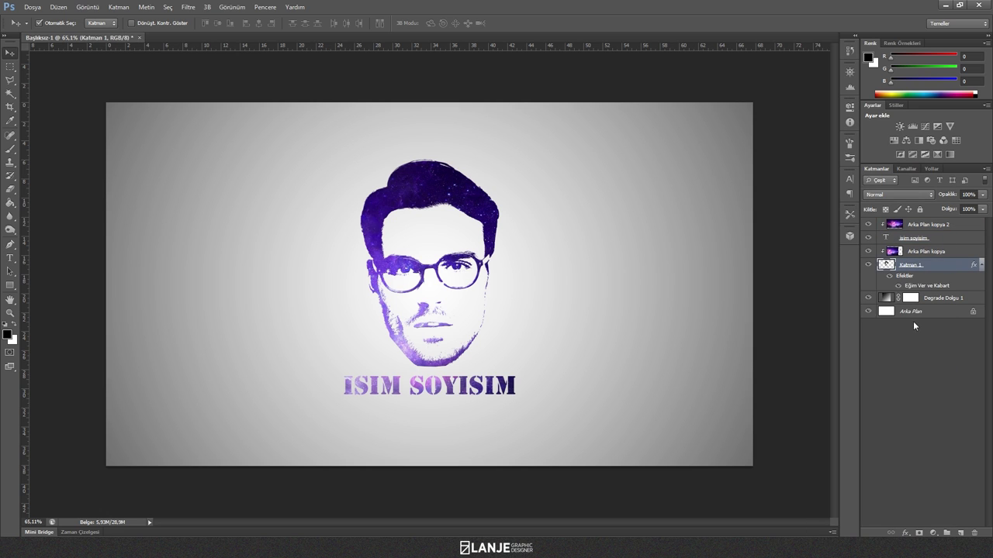
{"action": "left_click", "coordinate": [869, 383]}
{"action": "left_click", "coordinate": [947, 239]}
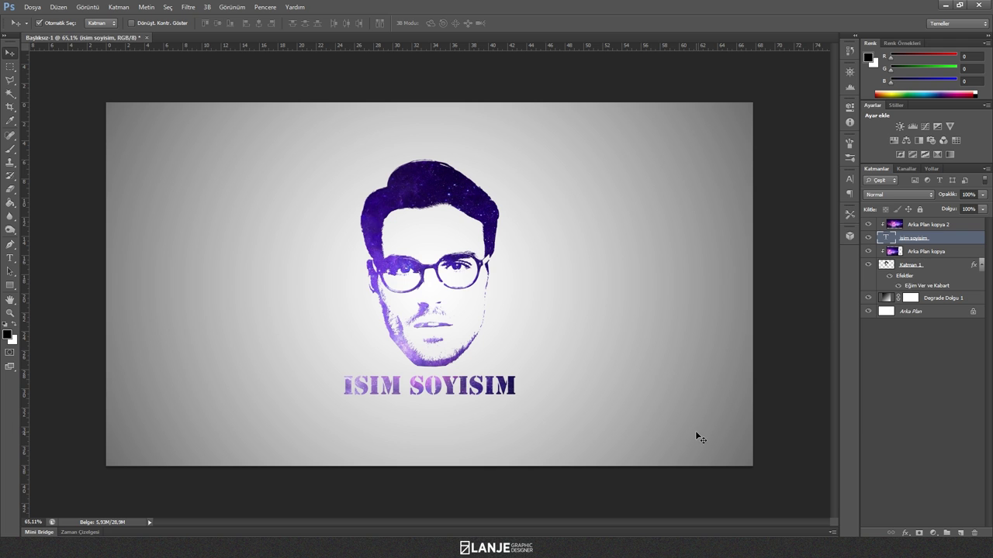
{"action": "scroll", "coordinate": [543, 427], "scroll_direction": "up", "scroll_amount": 3}
{"action": "key", "text": "alt"}
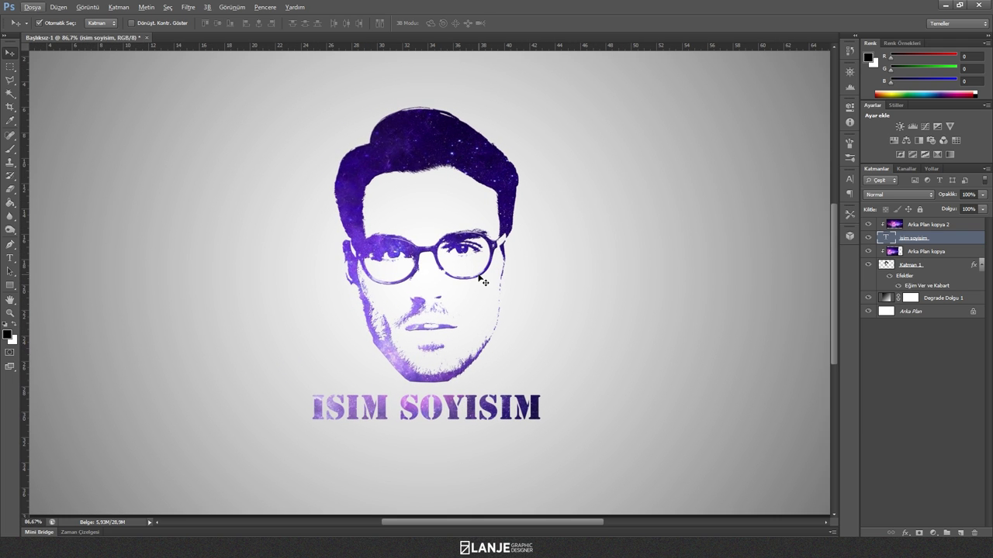
{"action": "scroll", "coordinate": [473, 283], "scroll_direction": "up", "scroll_amount": 3}
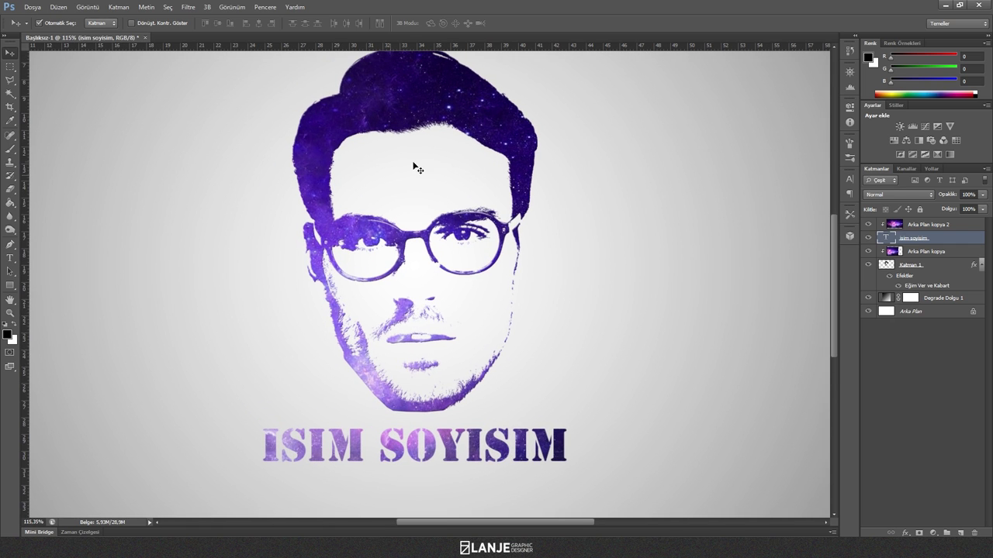
{"action": "mouse_move", "coordinate": [830, 314]}
{"action": "left_mouse_down"}
{"action": "mouse_move", "coordinate": [836, 299]}
{"action": "mouse_move", "coordinate": [836, 309]}
{"action": "left_mouse_up"}
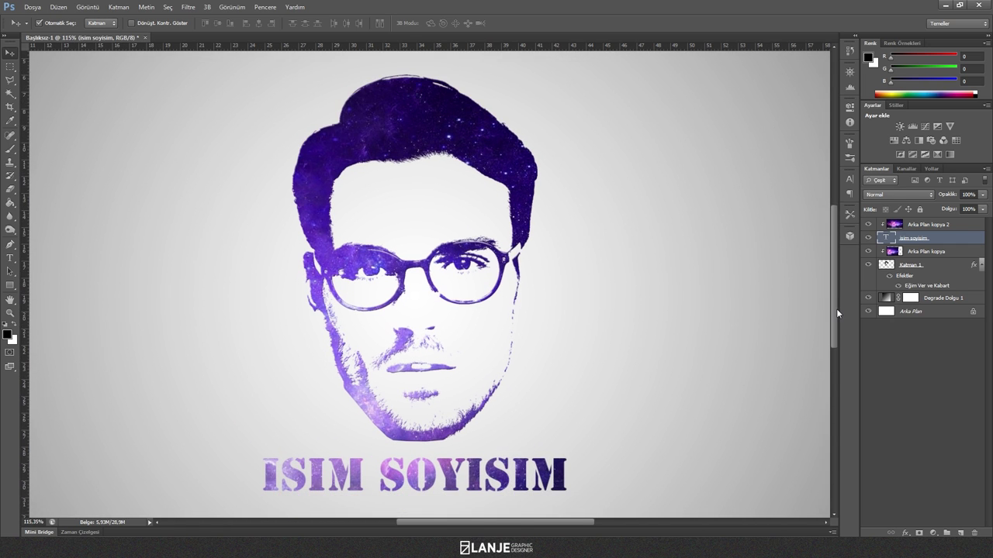